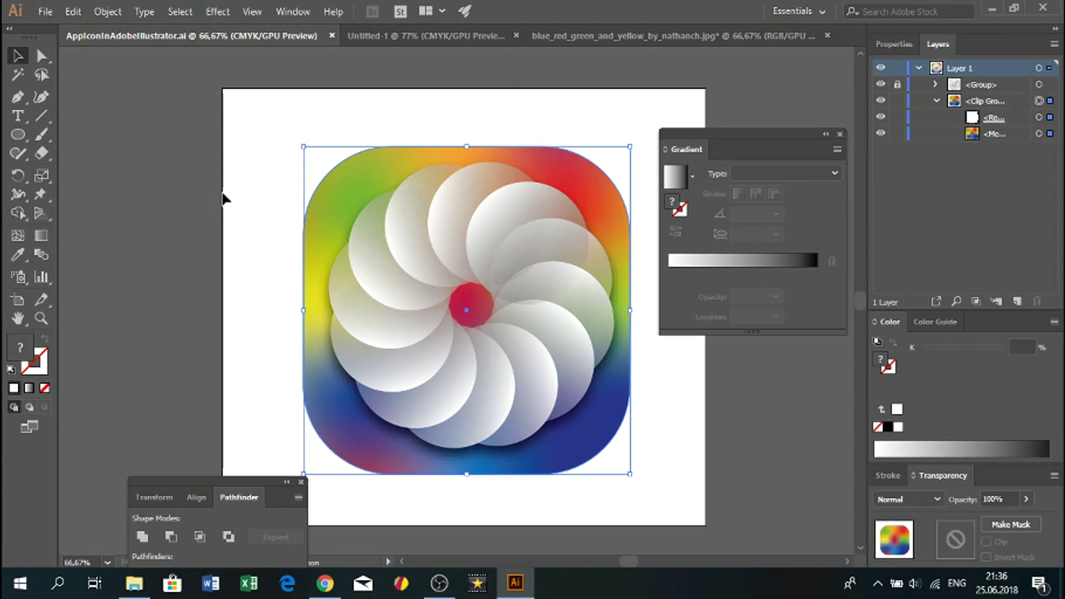
Step: Reveal the rounded square's individual anchor points on the finished icon
key(ctrl+shift+b)
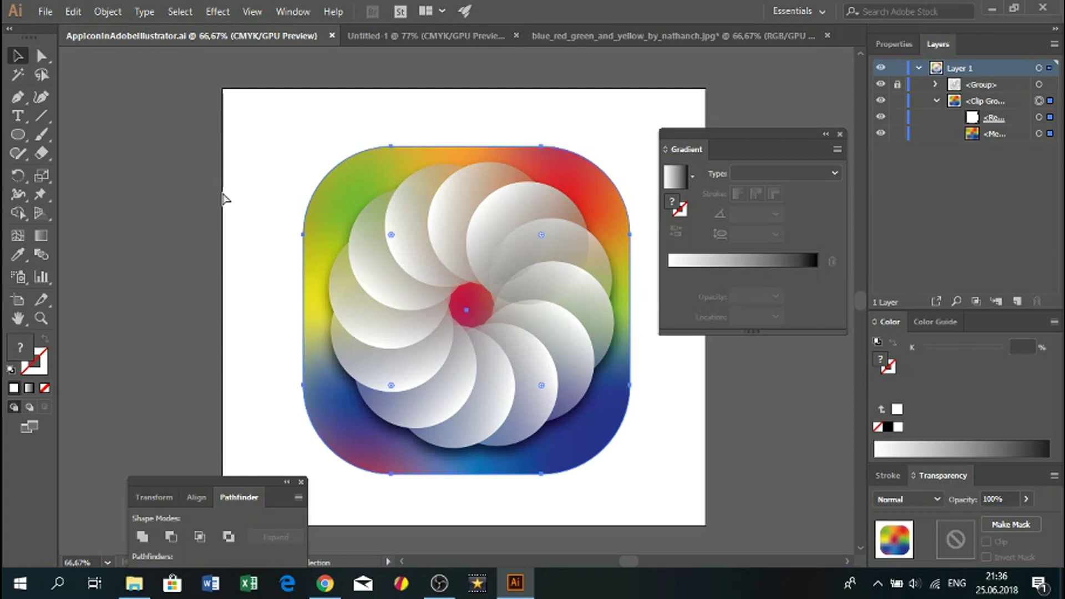
Step: Start a new document and accept the 800 × 800 pt settings
key(ctrl+n)
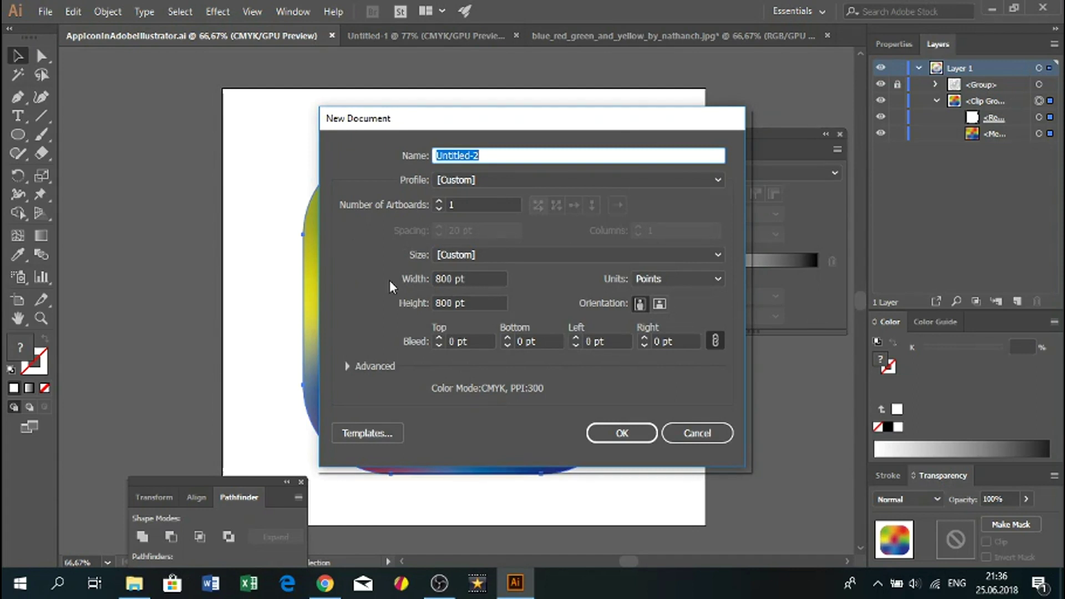
click(612, 439)
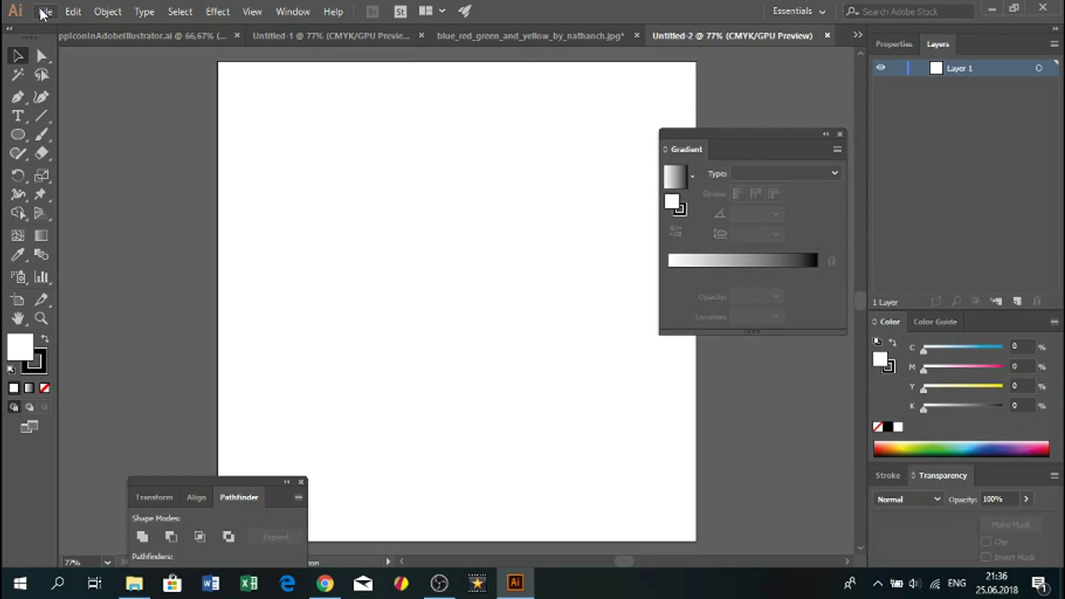
Step: Place the blue, red, green and yellow striped JPG onto the artboard
click(44, 12)
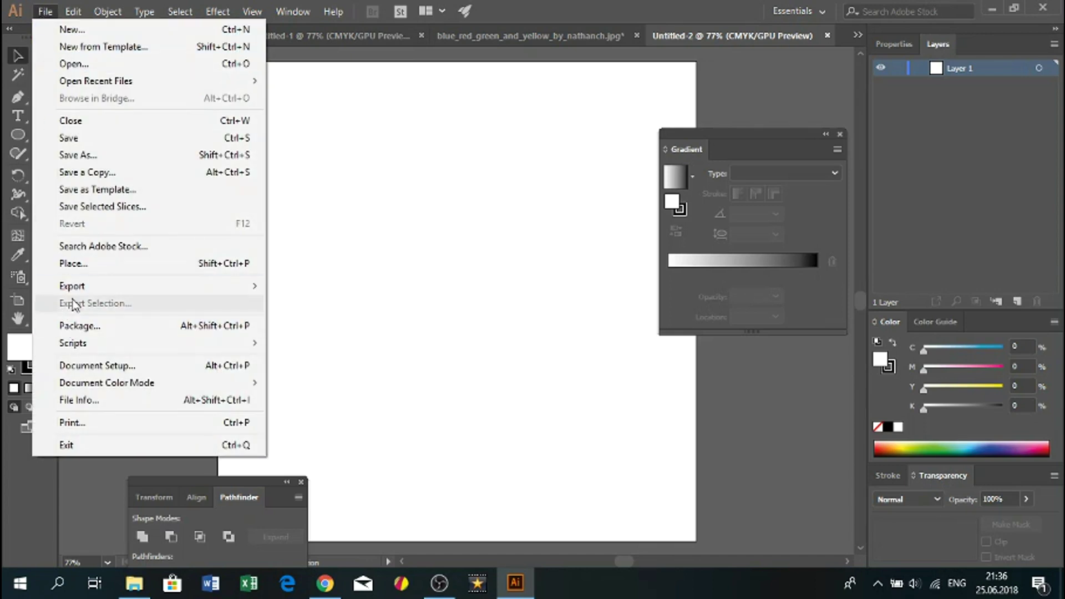
click(83, 268)
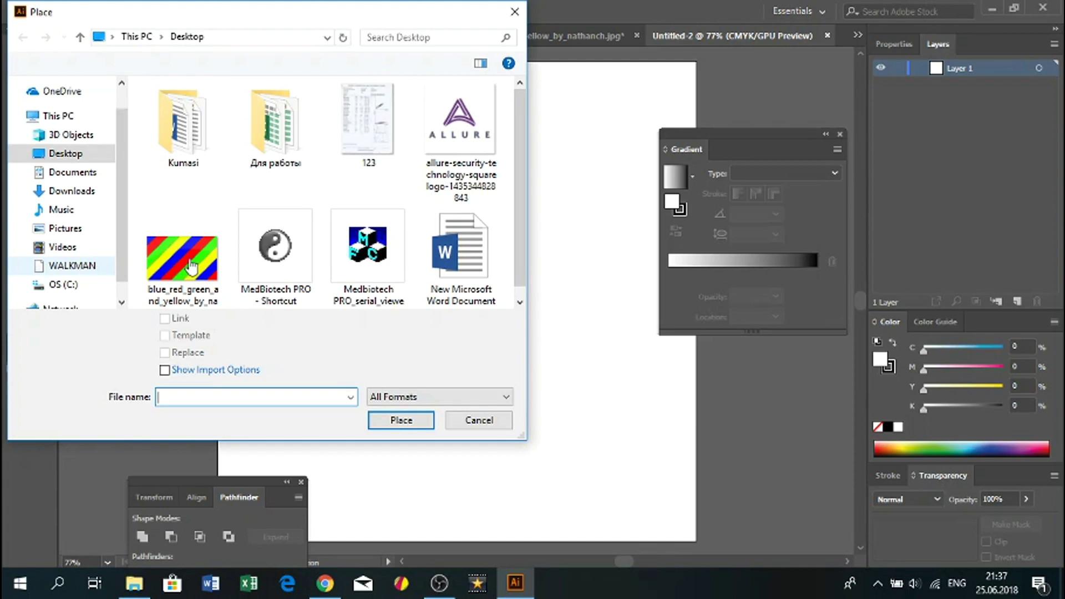
click(181, 262)
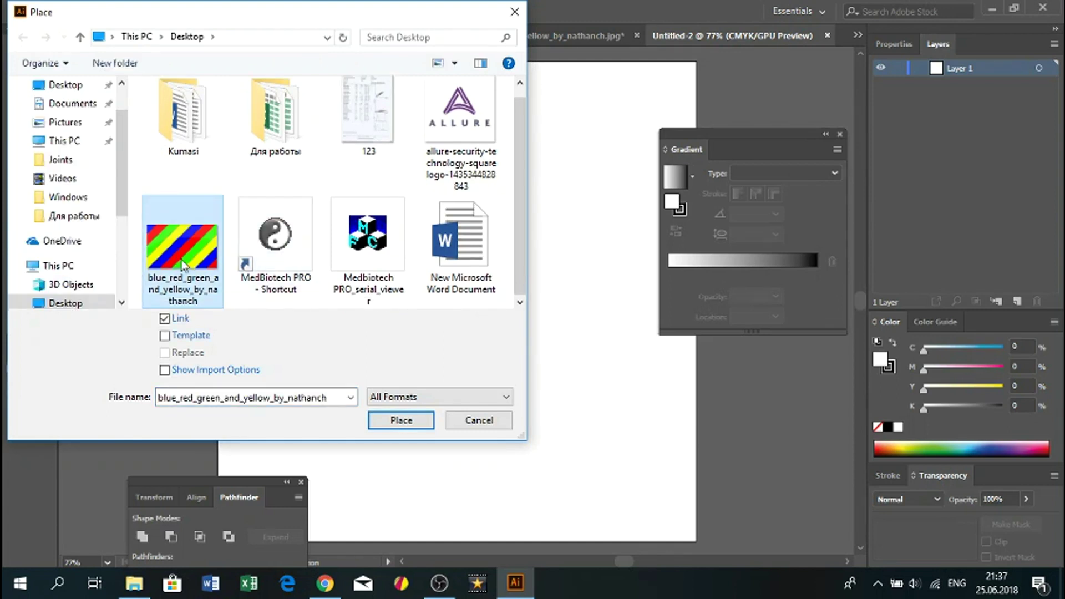
click(375, 426)
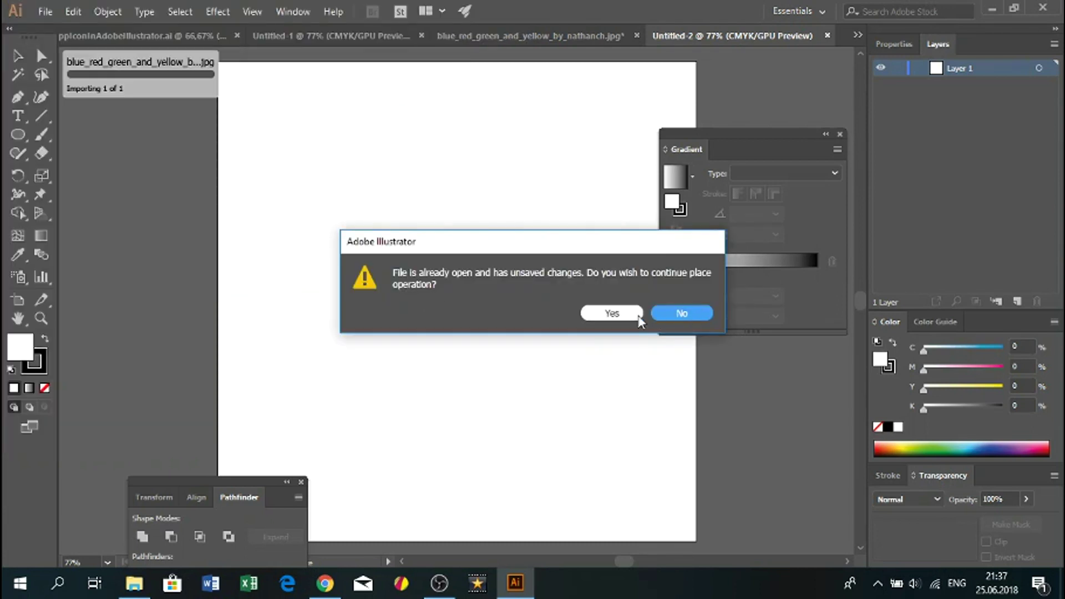
click(611, 313)
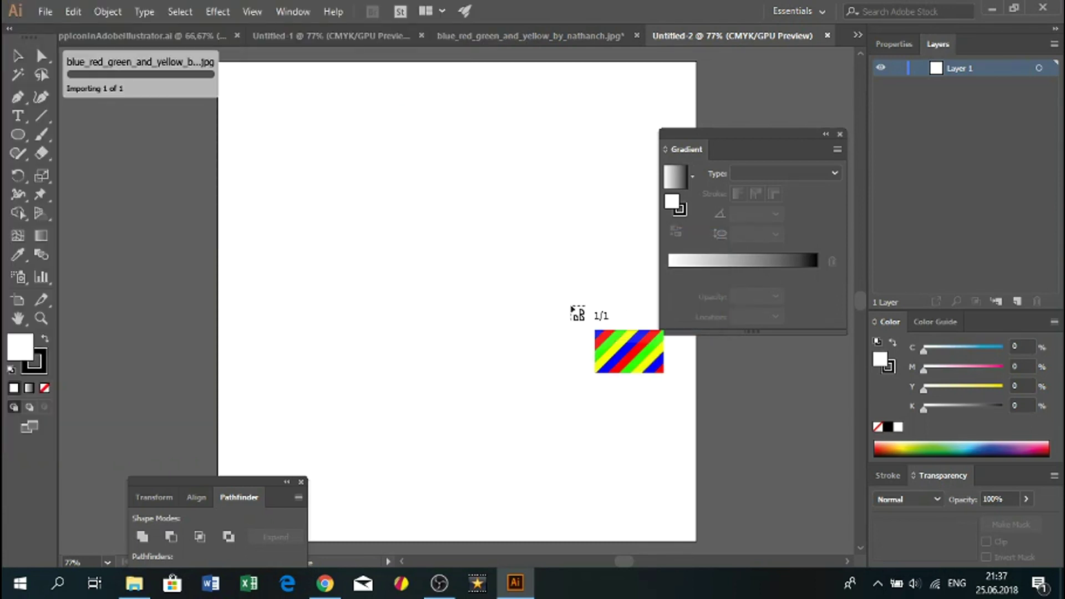
click(339, 211)
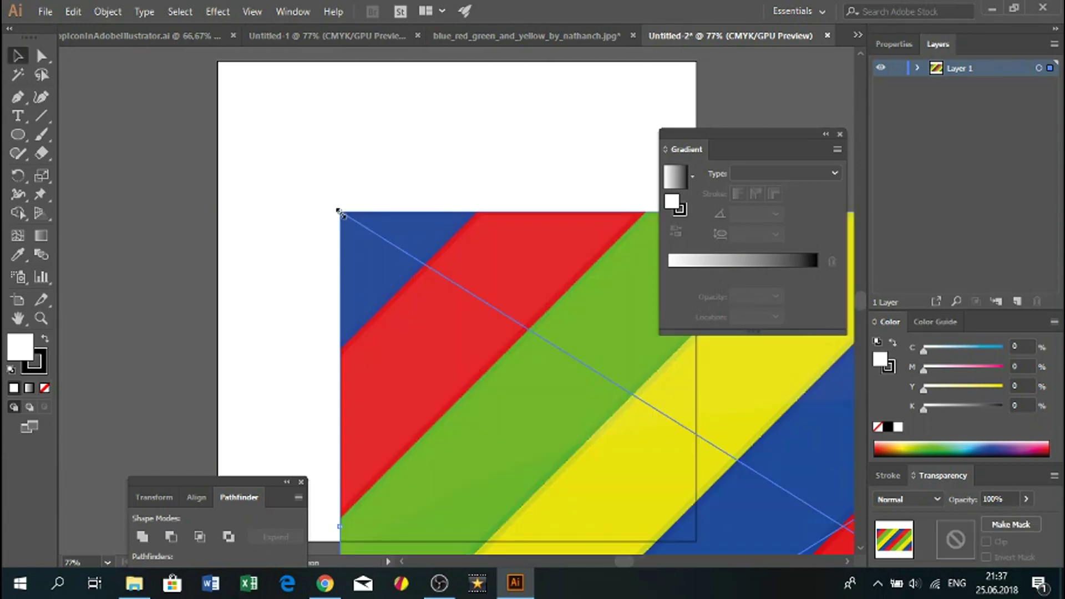
Step: Resize the striped image to span the artboard's width, aligned to its left edge
drag(421, 271, 289, 168)
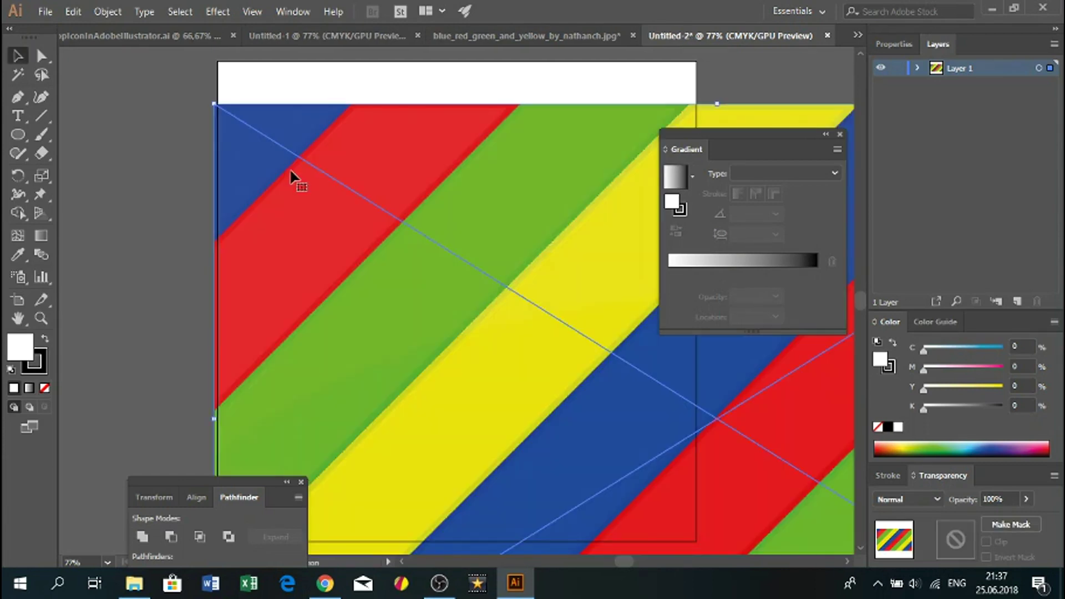
drag(210, 103, 144, 84)
drag(422, 147, 432, 214)
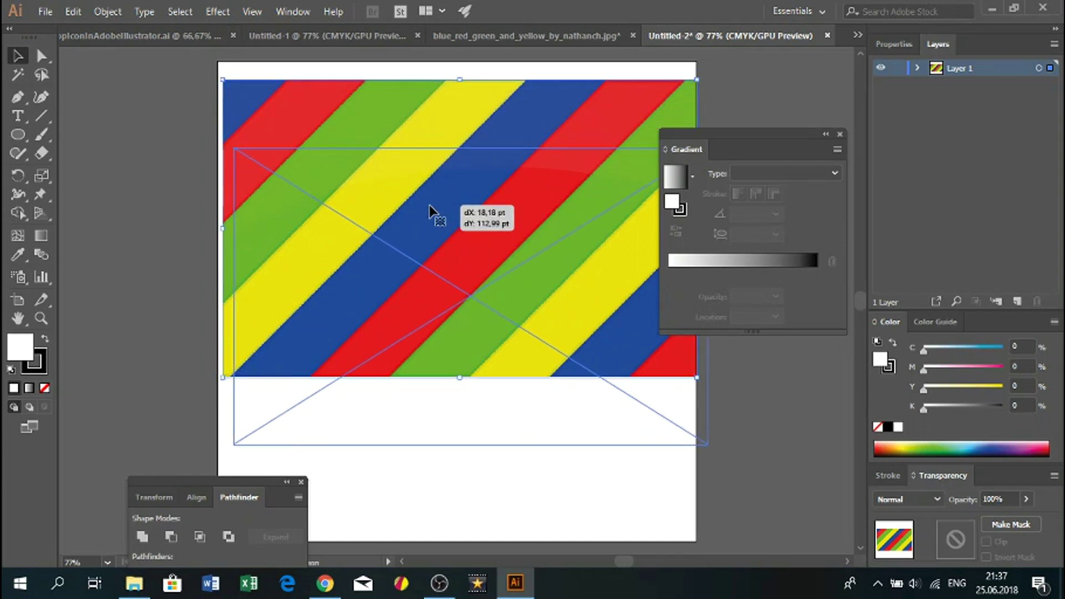
drag(734, 142, 814, 148)
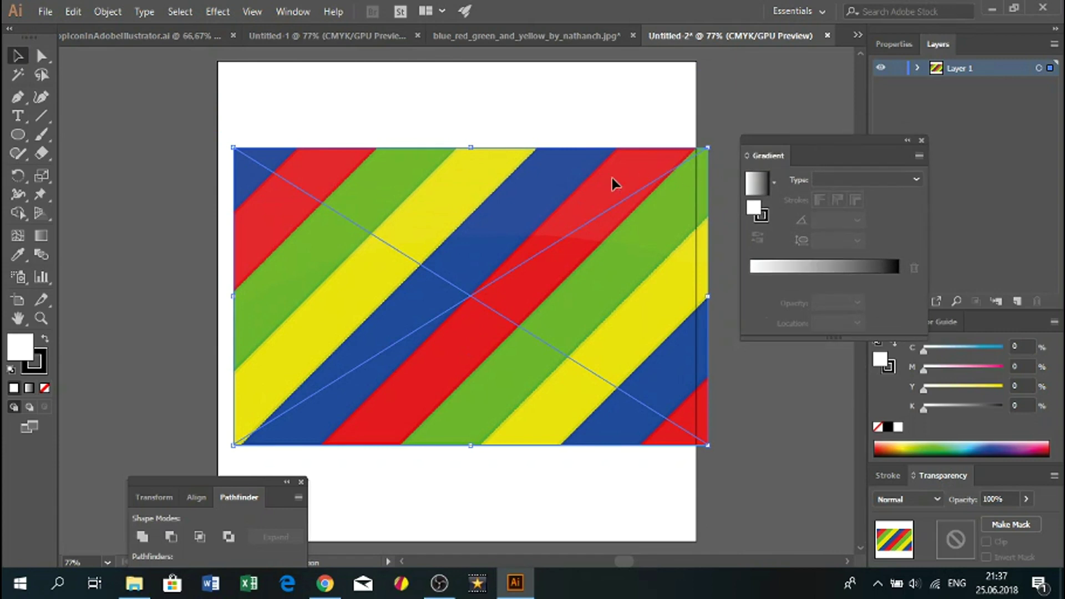
mouse_move(611, 178)
mouse_down()
mouse_move(589, 176)
mouse_move(599, 177)
mouse_up()
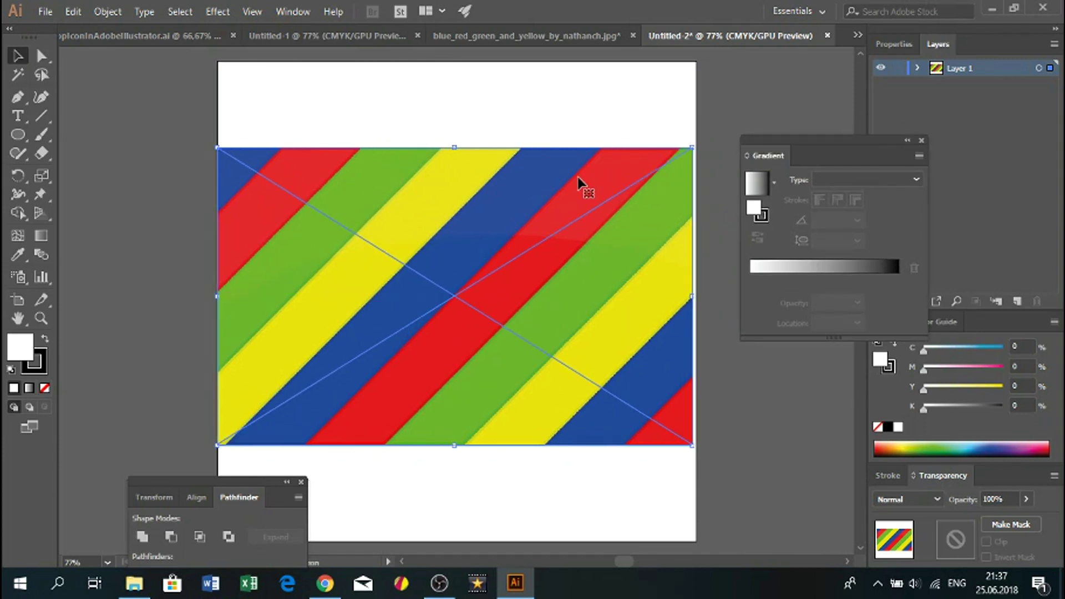
Step: Apply a 50-pixel Gaussian Blur to the striped image
click(218, 12)
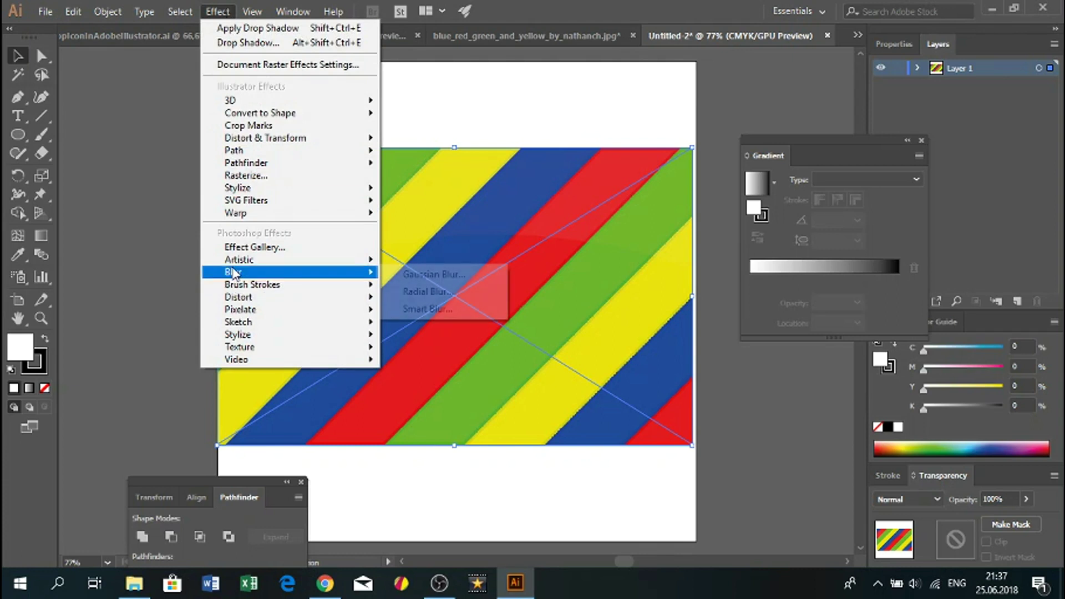
mouse_move(355, 272)
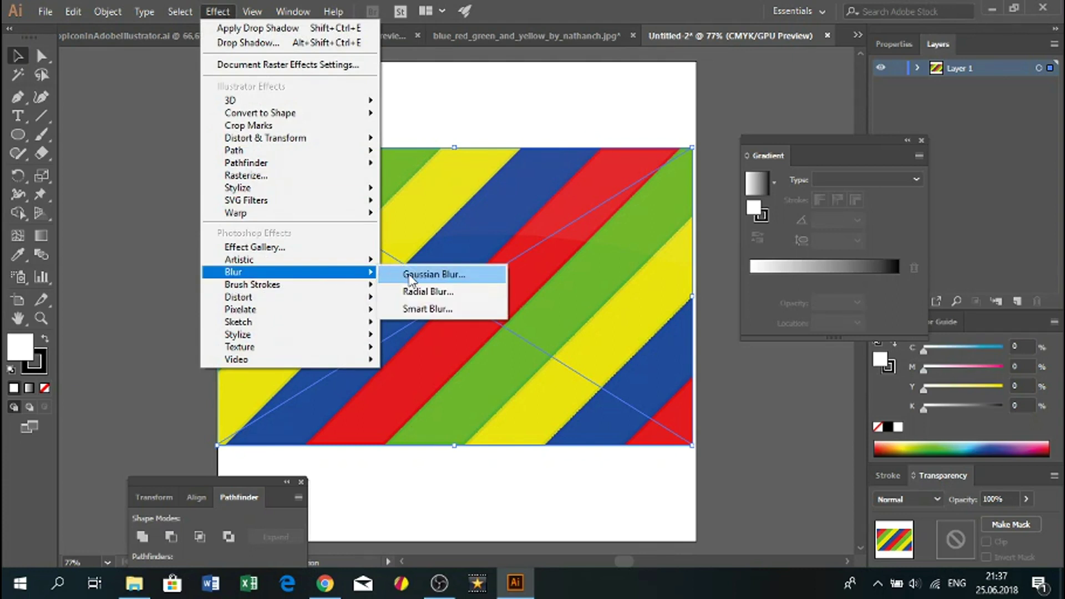
click(413, 276)
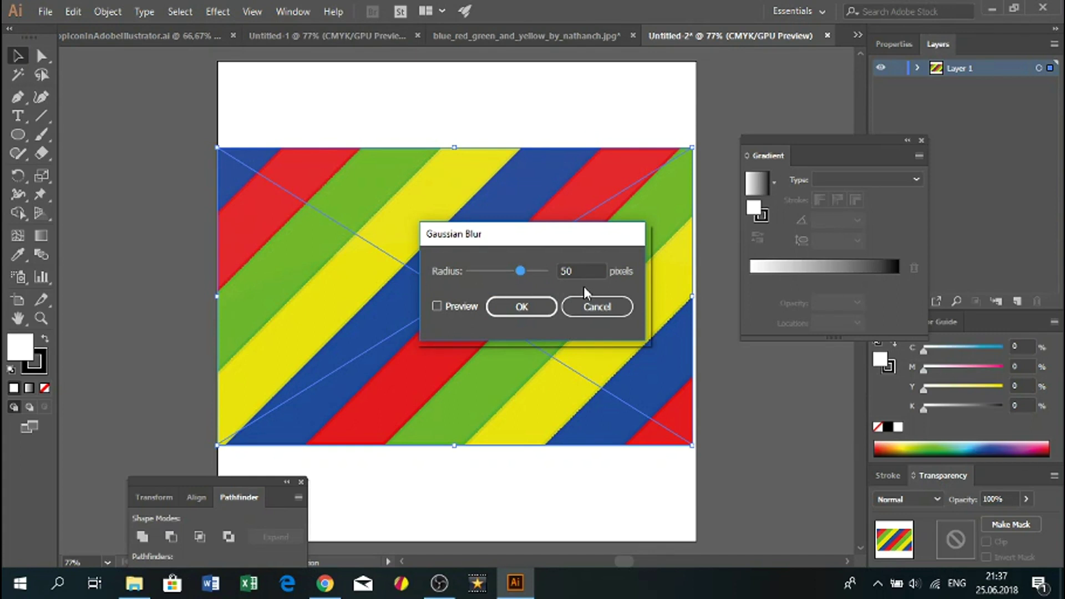
click(441, 306)
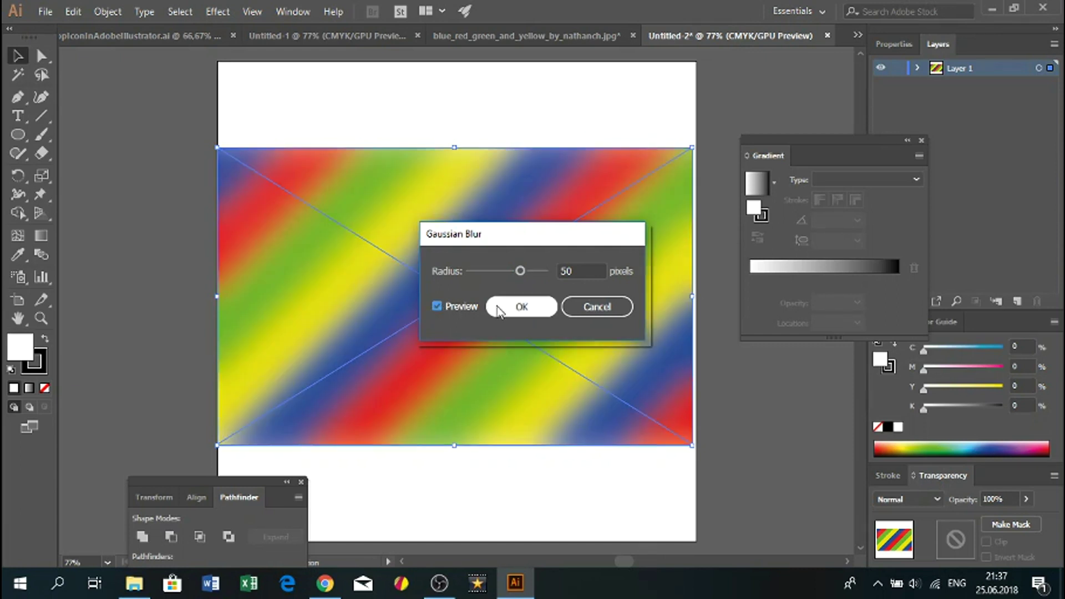
click(499, 308)
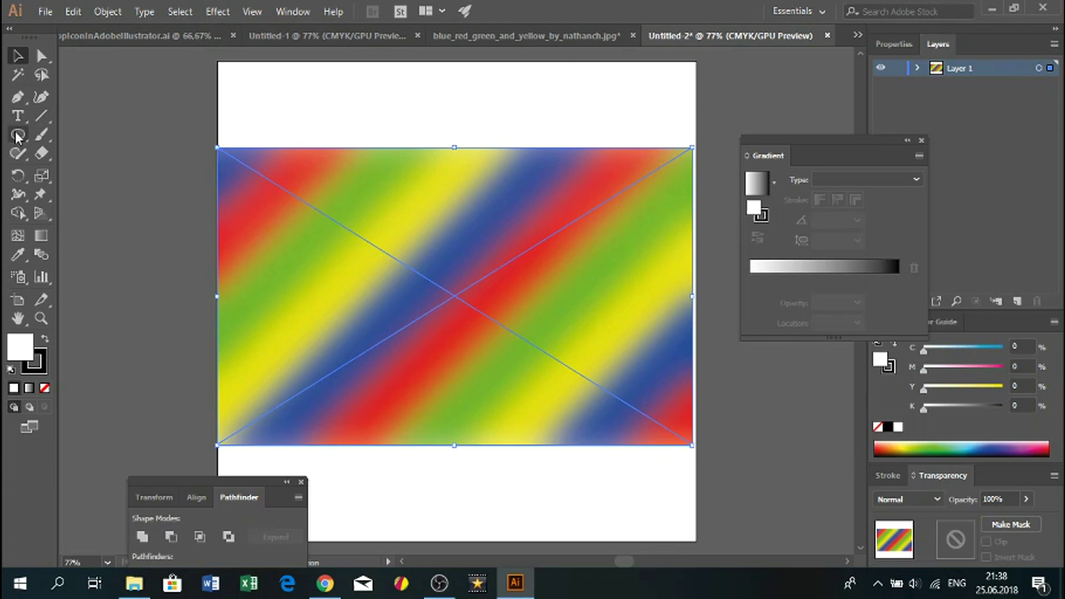
Step: Draw a white square over the blurred stripes and move it toward the centre
drag(18, 134, 98, 160)
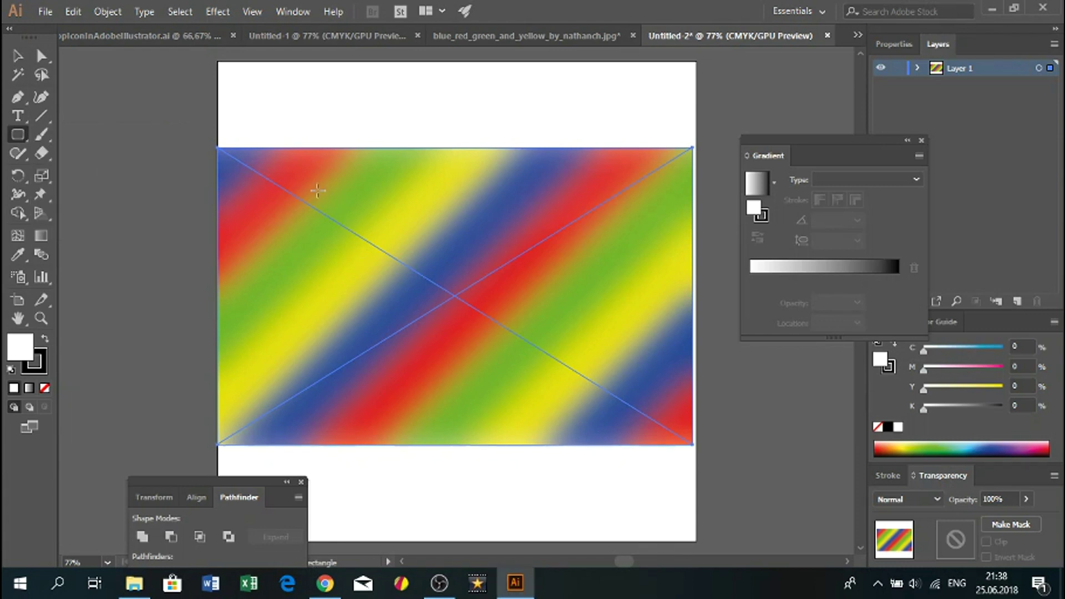
drag(304, 186, 517, 363)
click(17, 56)
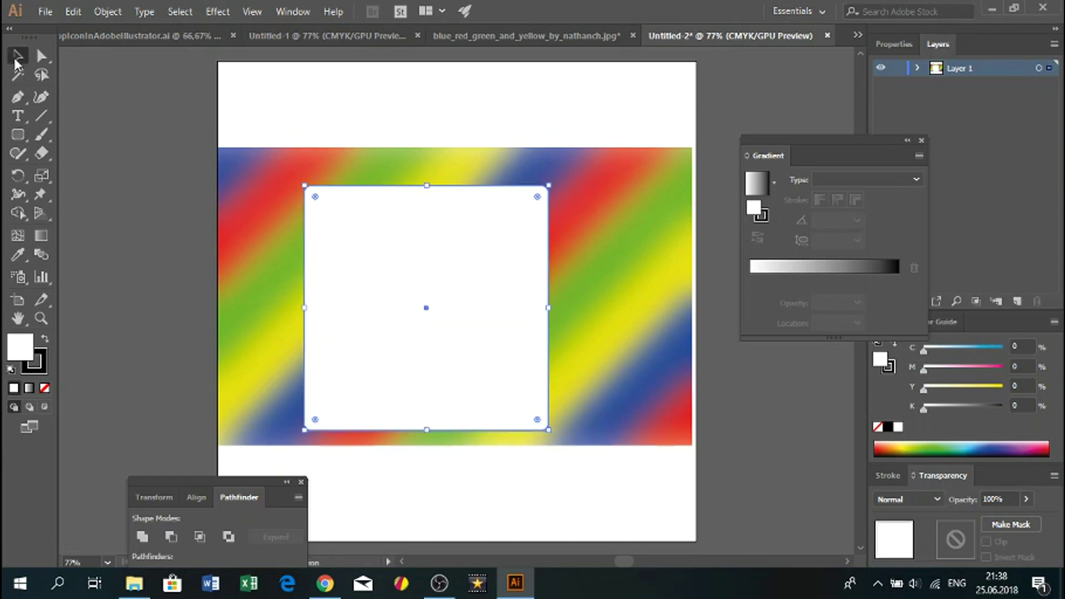
drag(366, 239, 408, 223)
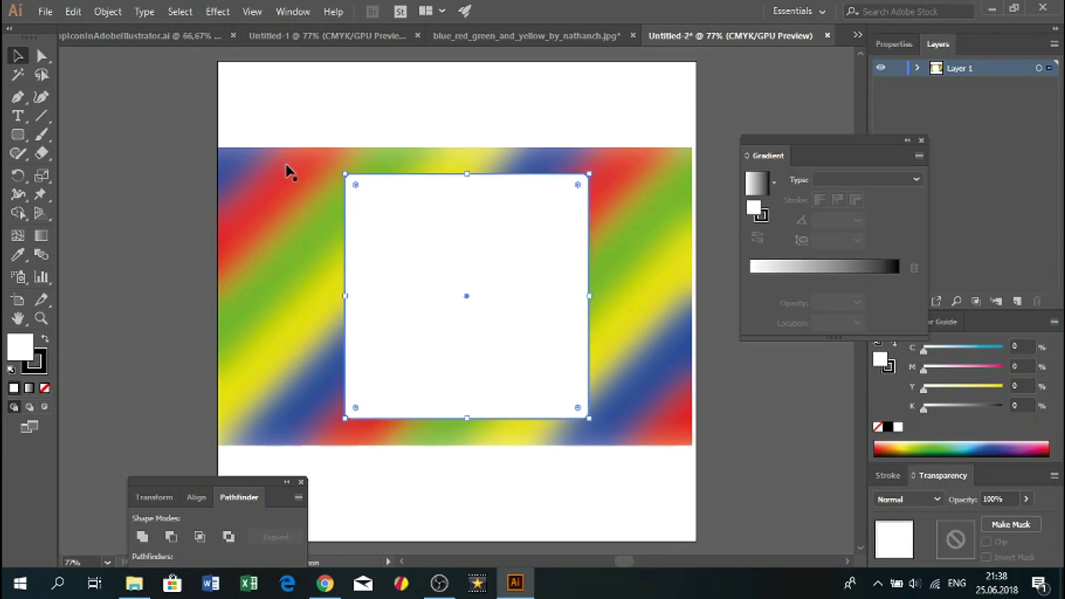
Step: Round all four corners of the square, then select it together with the stripes
click(40, 57)
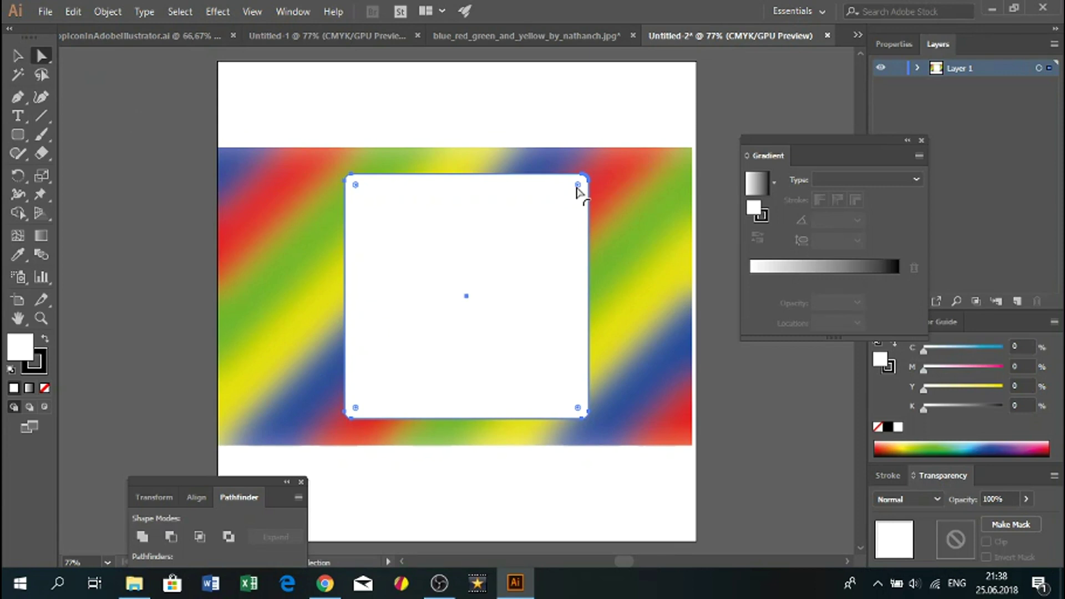
drag(577, 189, 457, 233)
click(17, 56)
drag(297, 86, 589, 463)
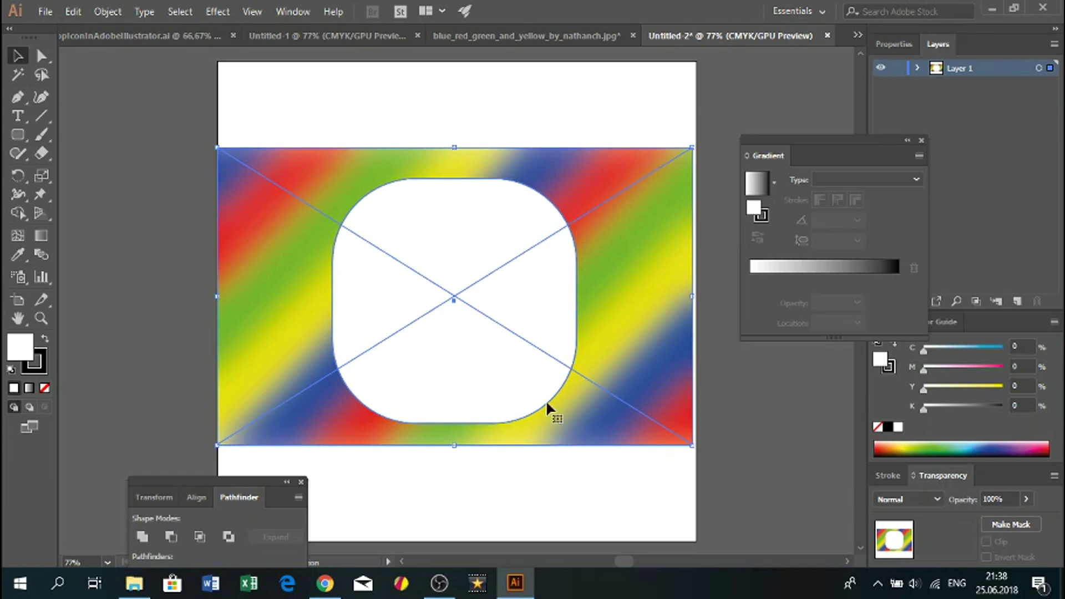
Step: Clip the blurred stripes to the rounded square and expand the Clip Group in Layers
right_click(476, 249)
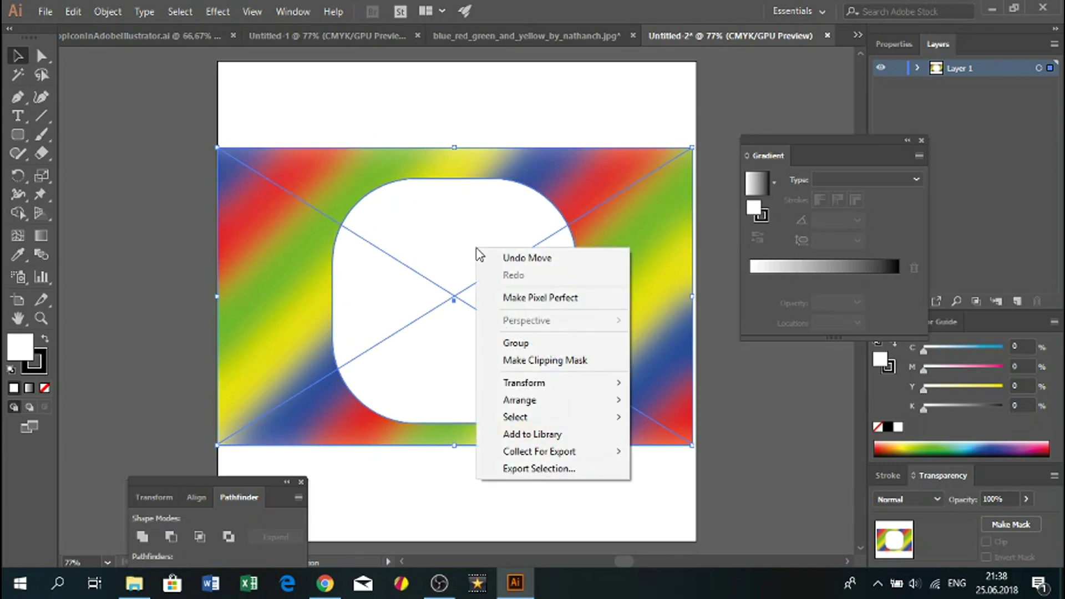
click(546, 360)
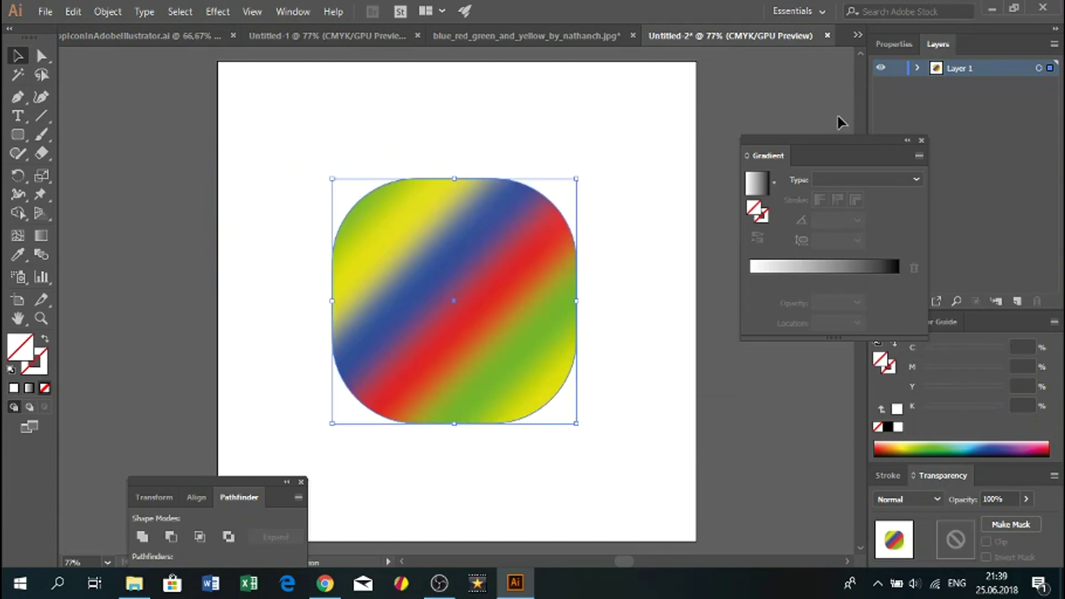
drag(823, 140, 809, 311)
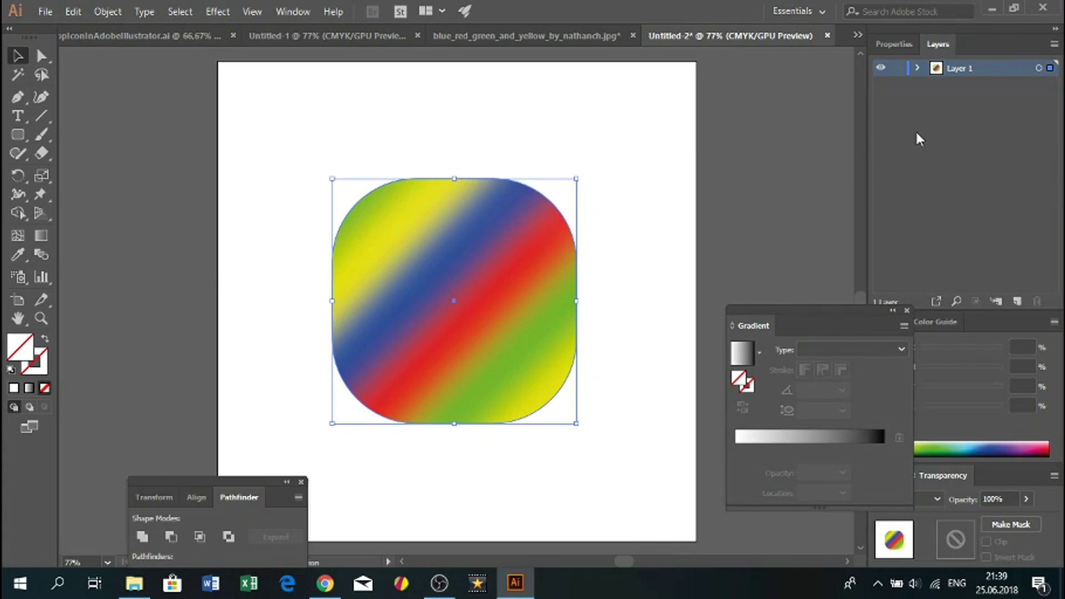
click(917, 68)
click(935, 85)
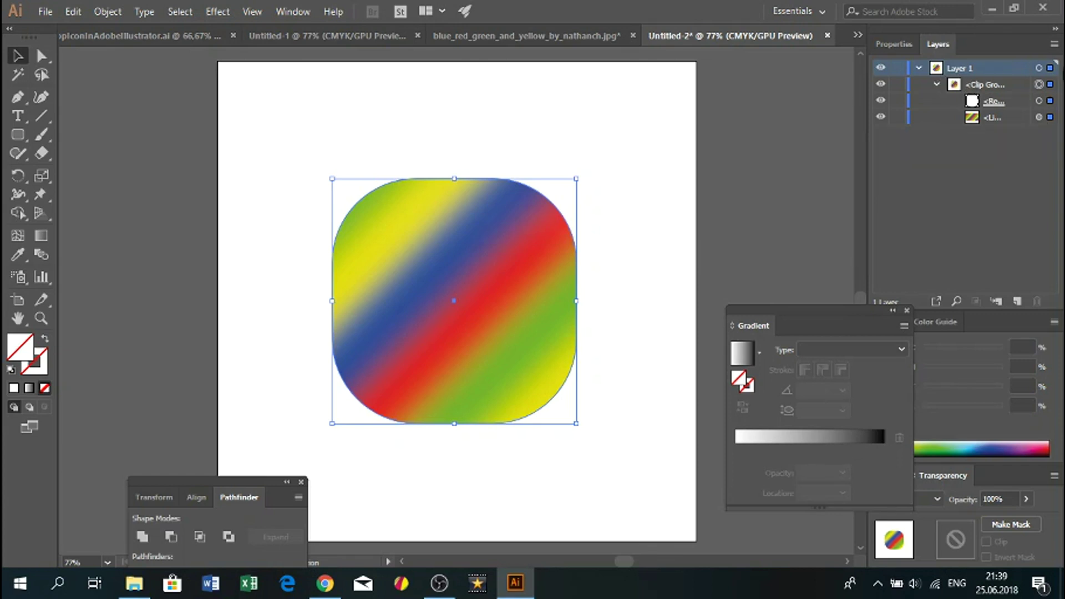
Step: Set the Layers panel row size to 70 px and target the striped image
click(1054, 45)
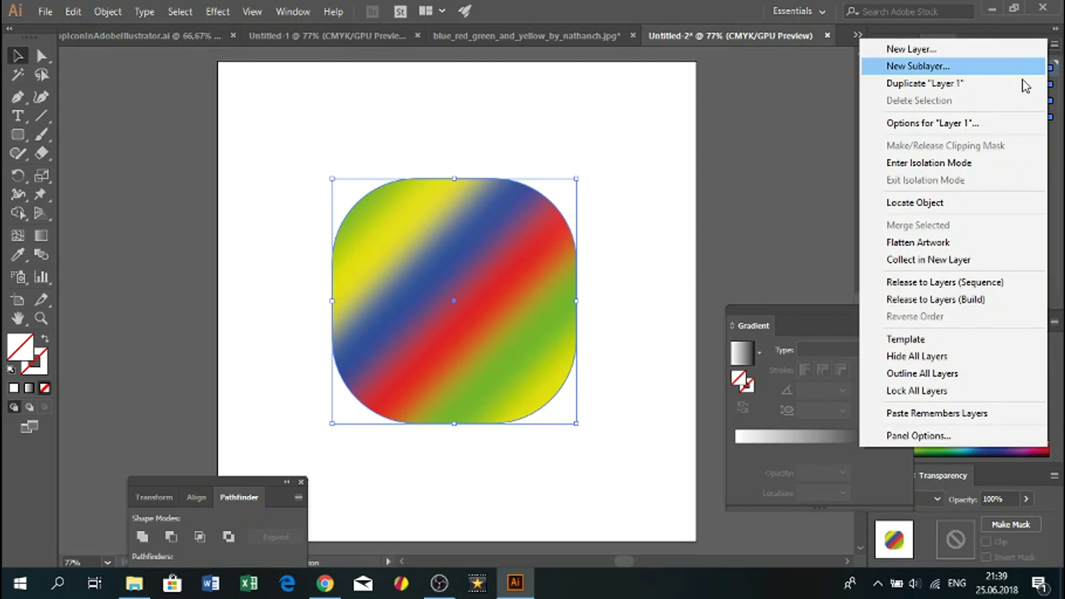
click(902, 435)
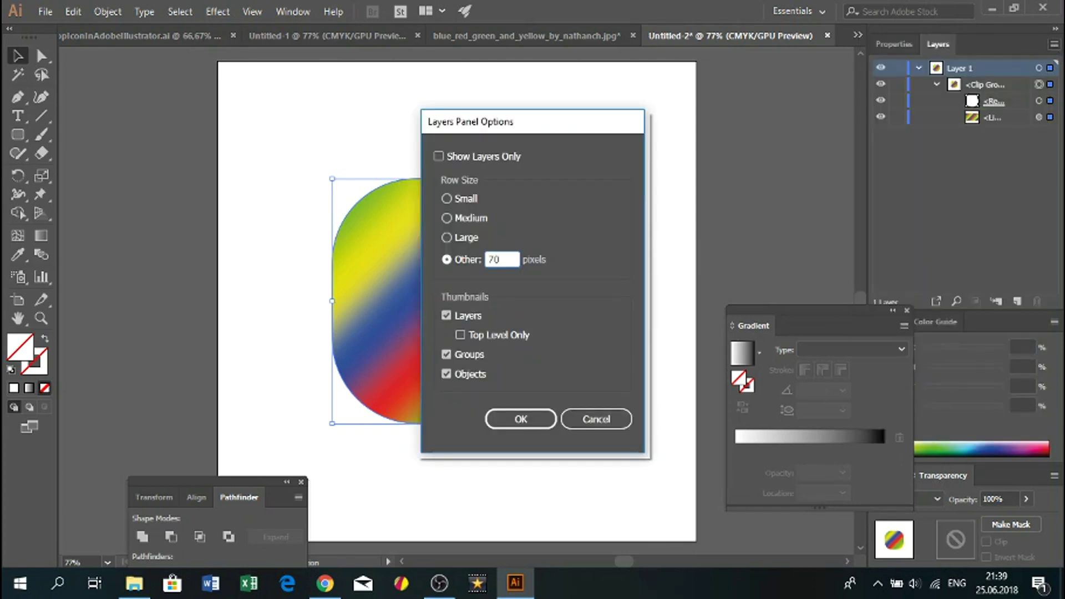
click(520, 418)
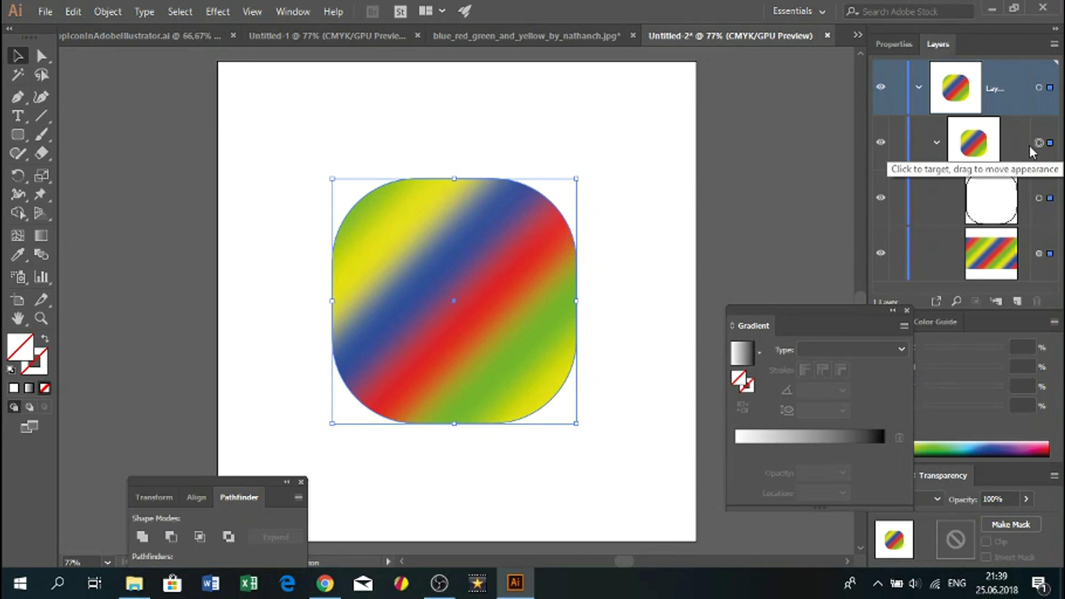
click(937, 142)
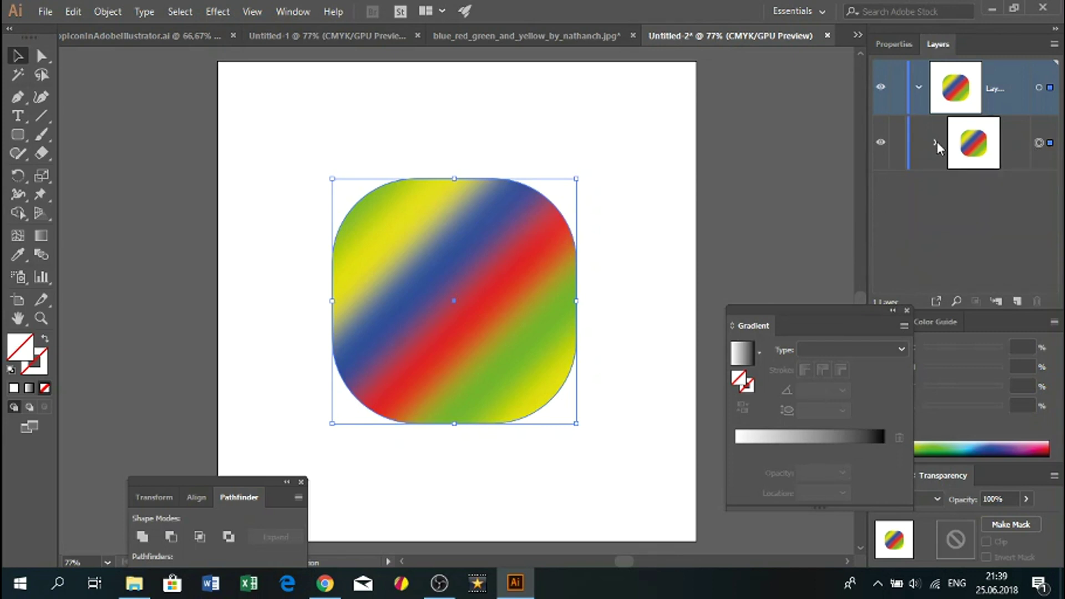
click(936, 143)
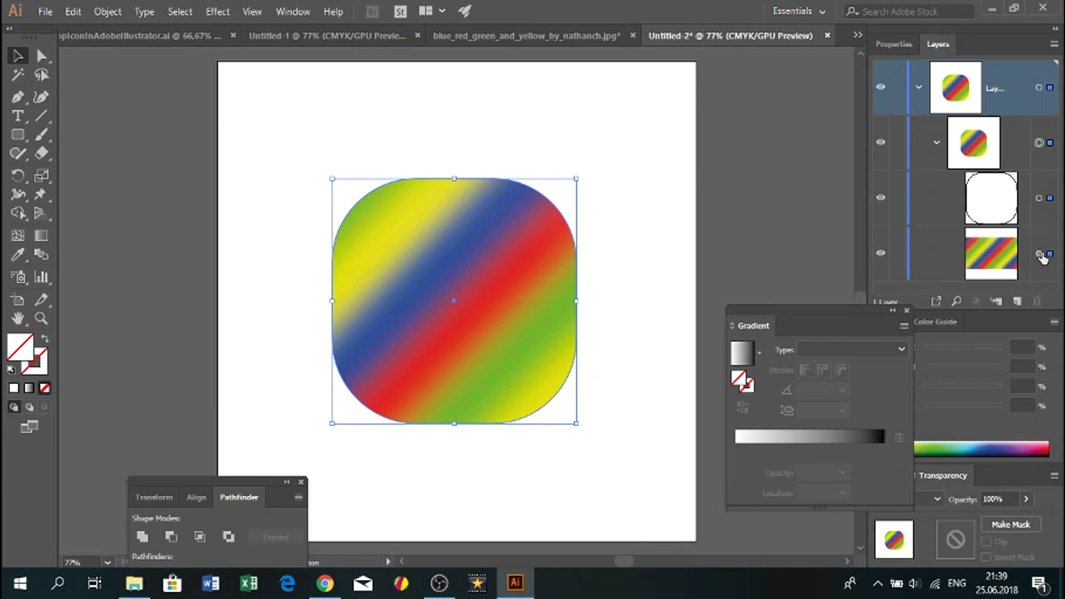
click(1040, 254)
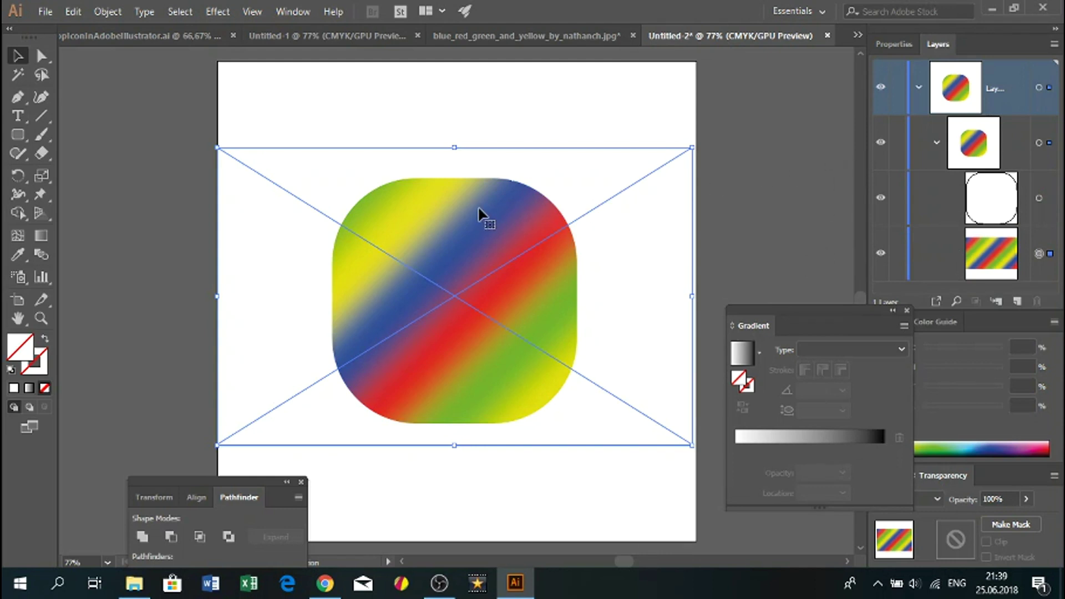
Step: Convert the striped image into a 4 × 4 Flat gradient mesh and switch to Essentials Classic
click(107, 11)
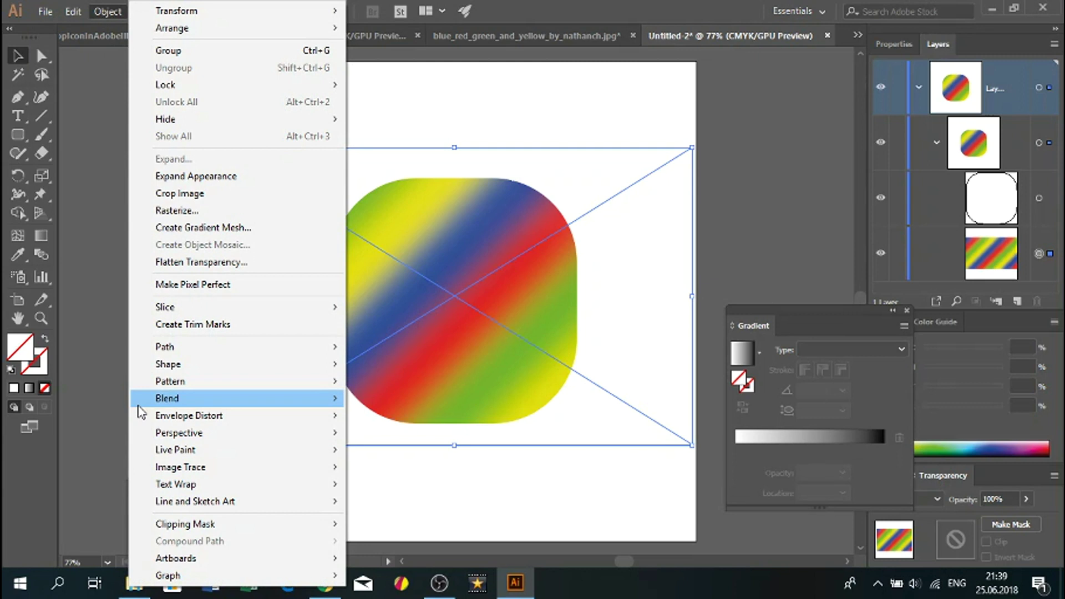
click(176, 228)
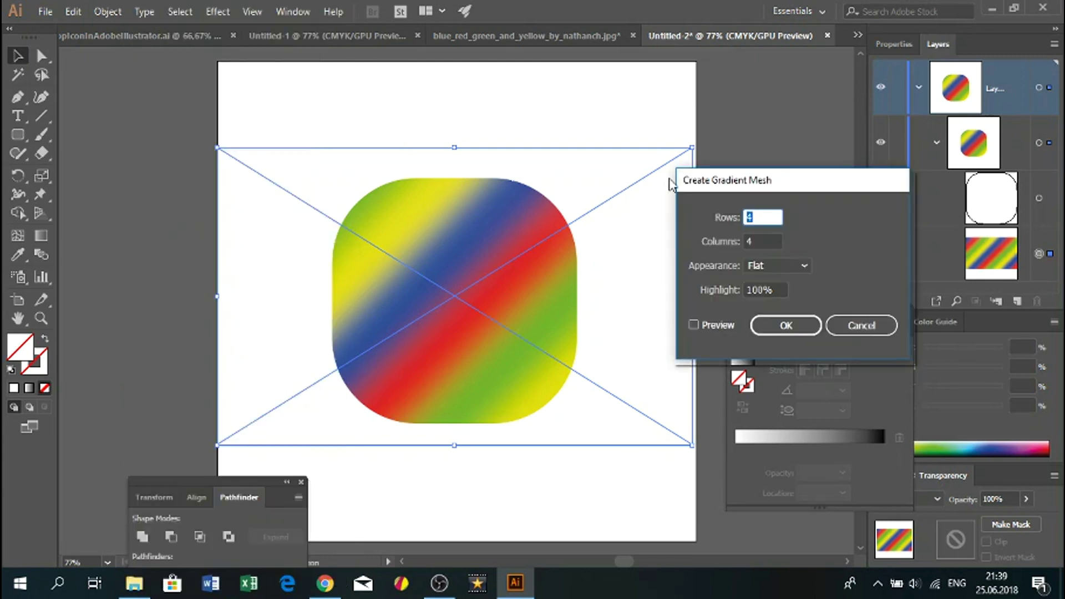
drag(722, 183, 475, 127)
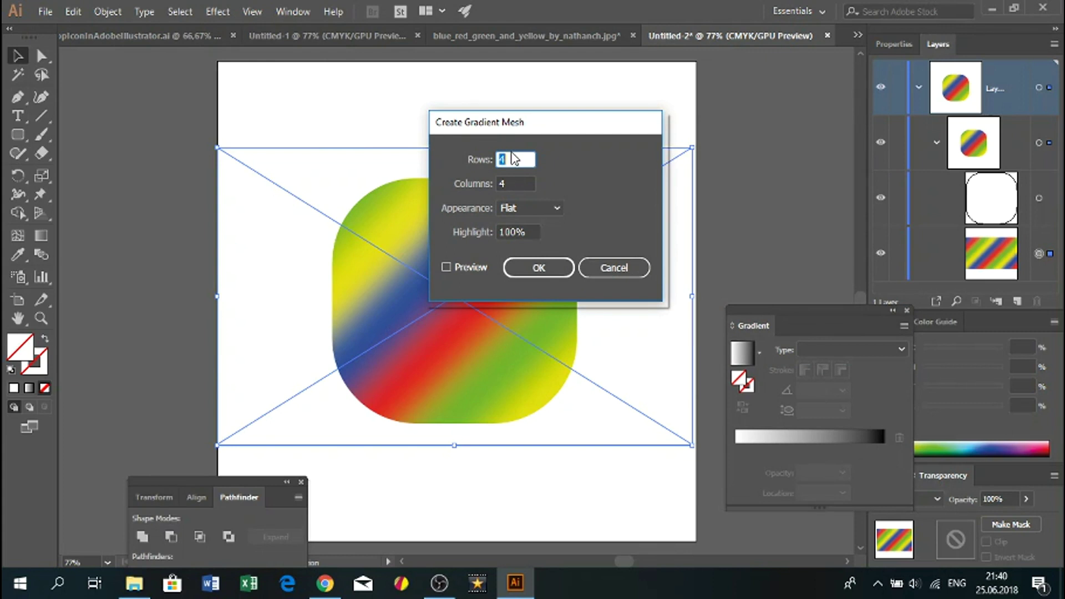
click(447, 269)
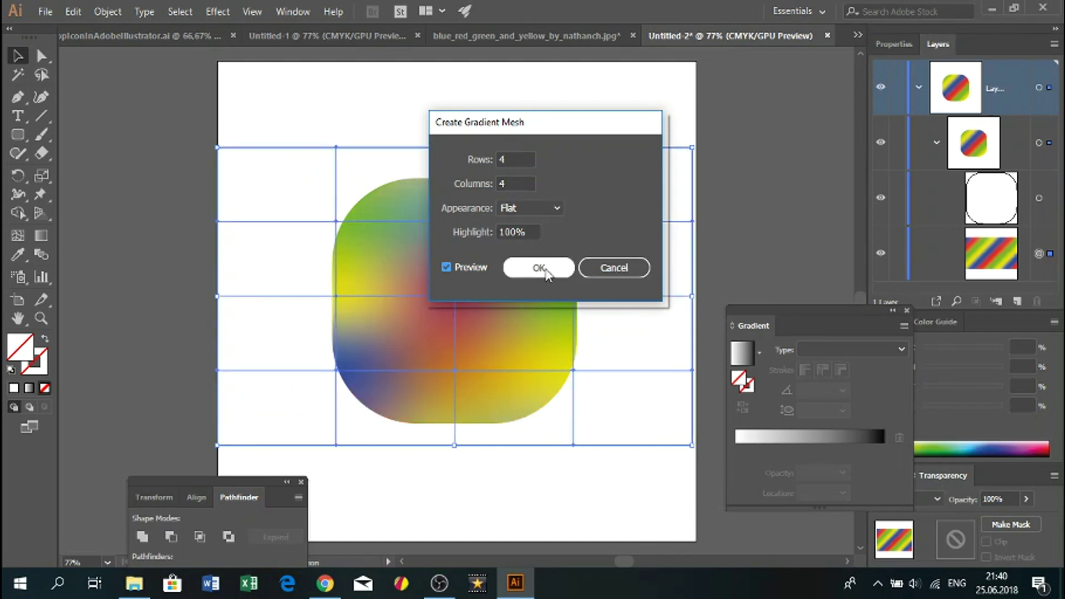
click(557, 268)
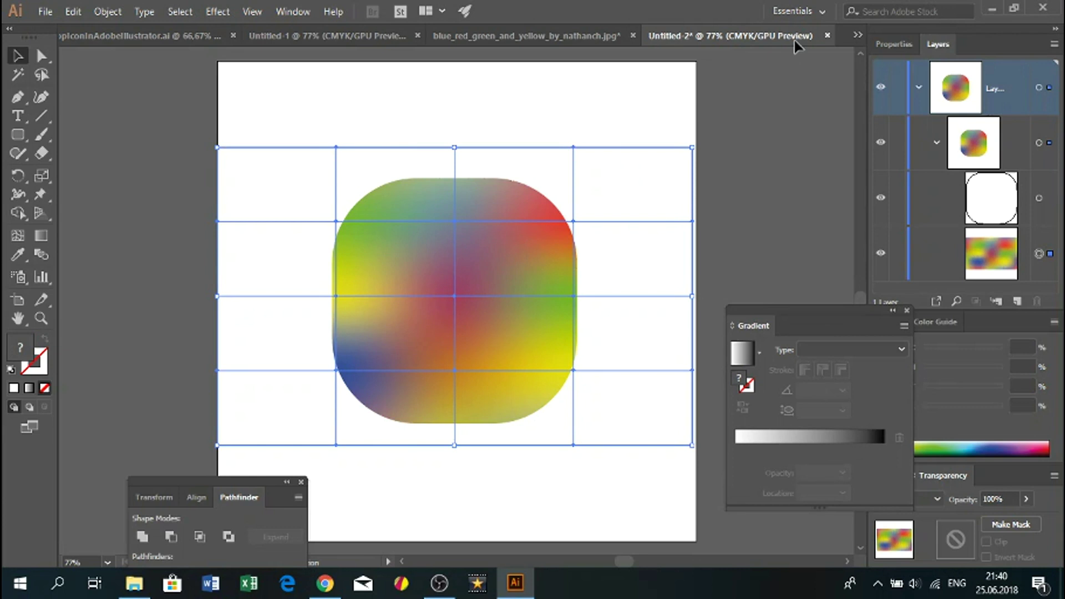
click(813, 12)
click(764, 106)
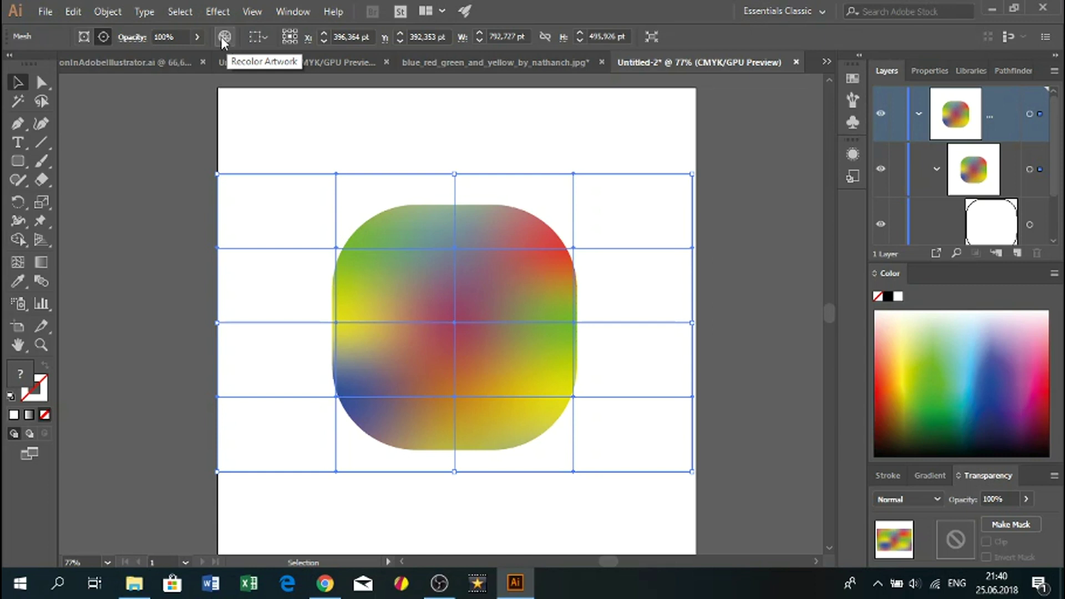
Step: Recolor the mesh with linked harmony colours at 100 saturation and 100 brightness
click(225, 37)
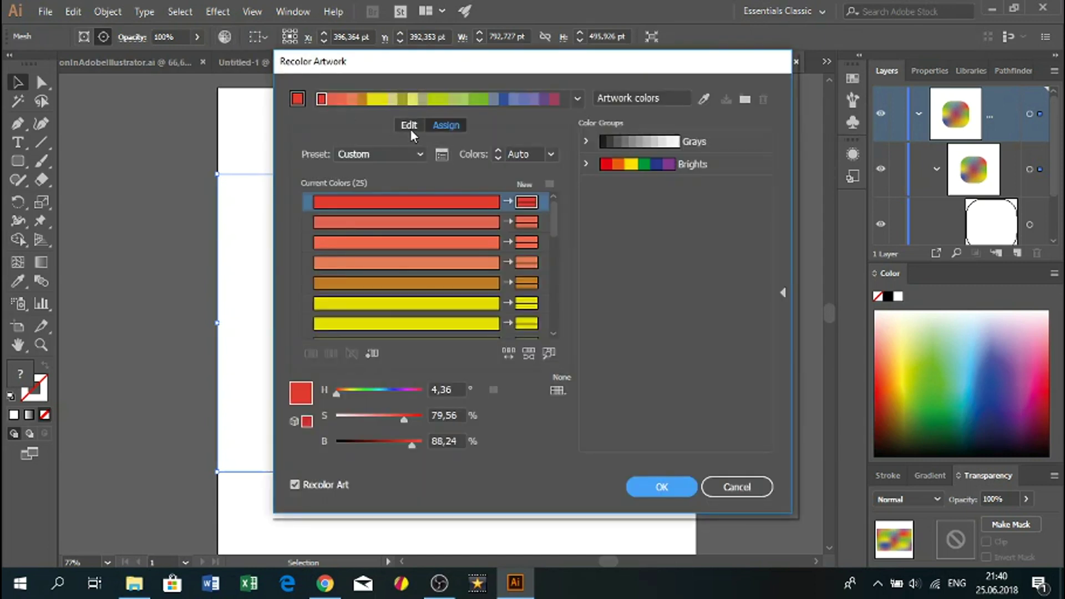
click(409, 126)
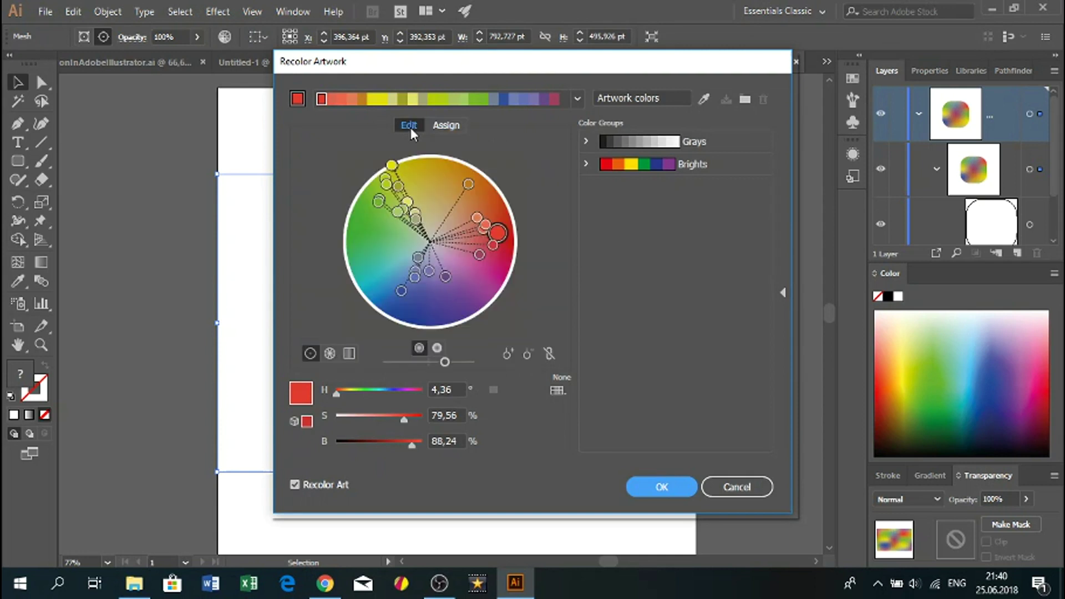
click(548, 358)
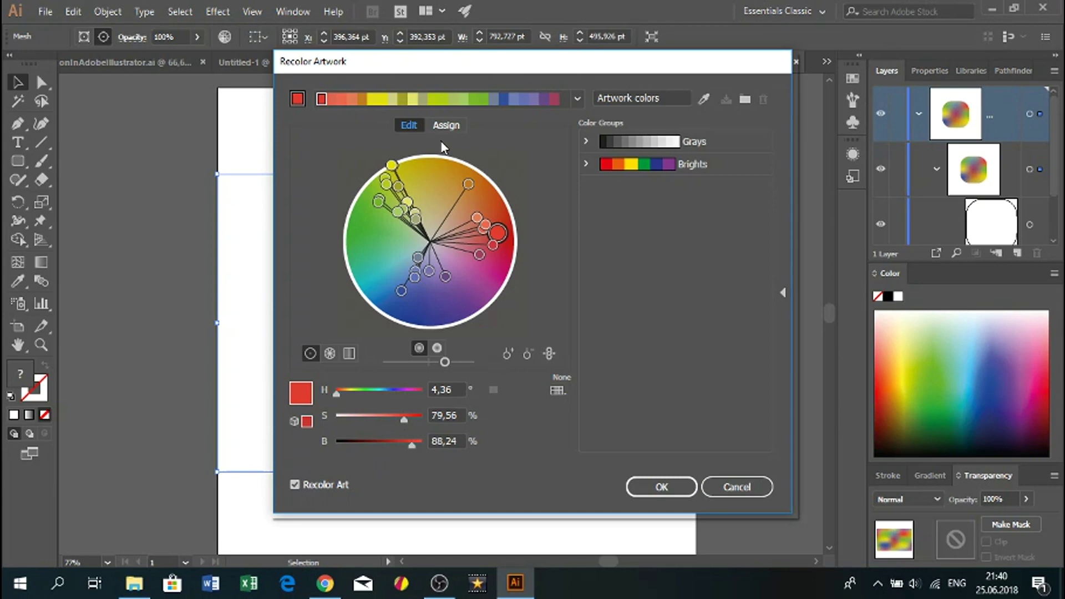
drag(428, 67, 708, 69)
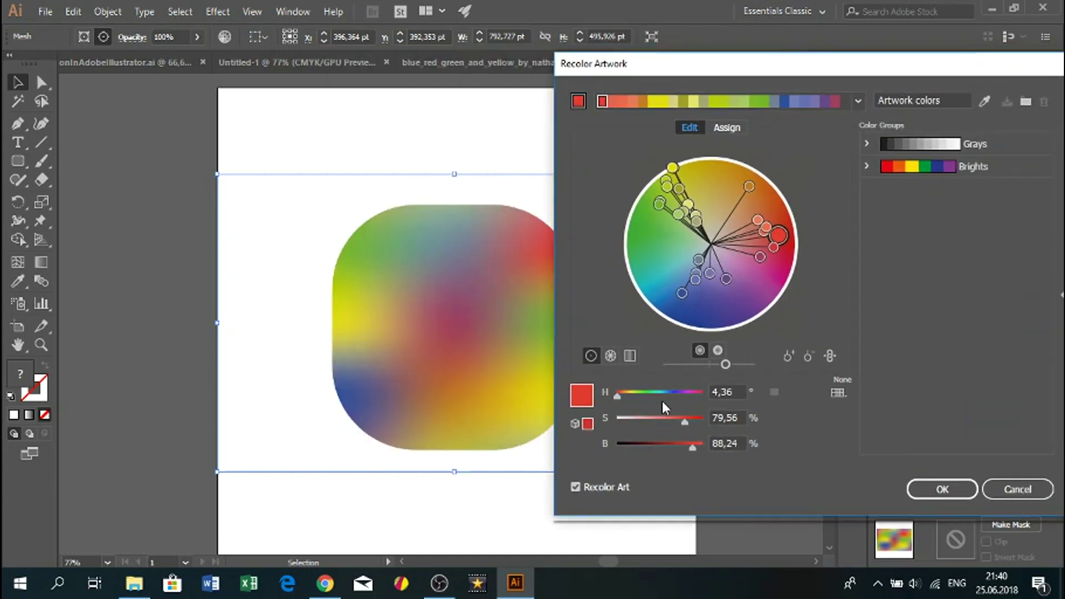
drag(694, 424, 703, 422)
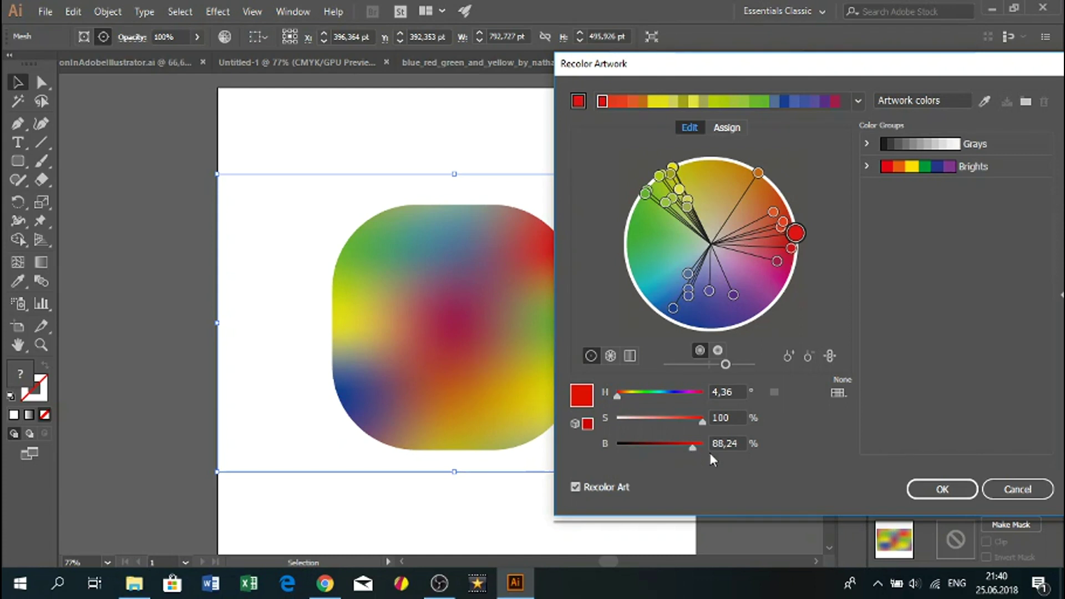
drag(693, 447, 713, 442)
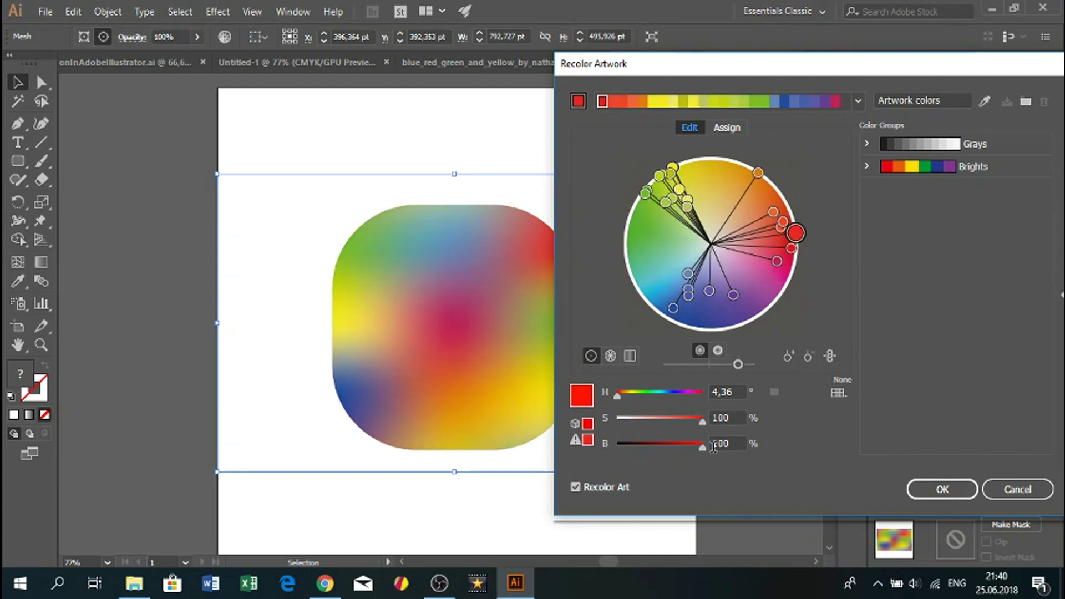
click(921, 489)
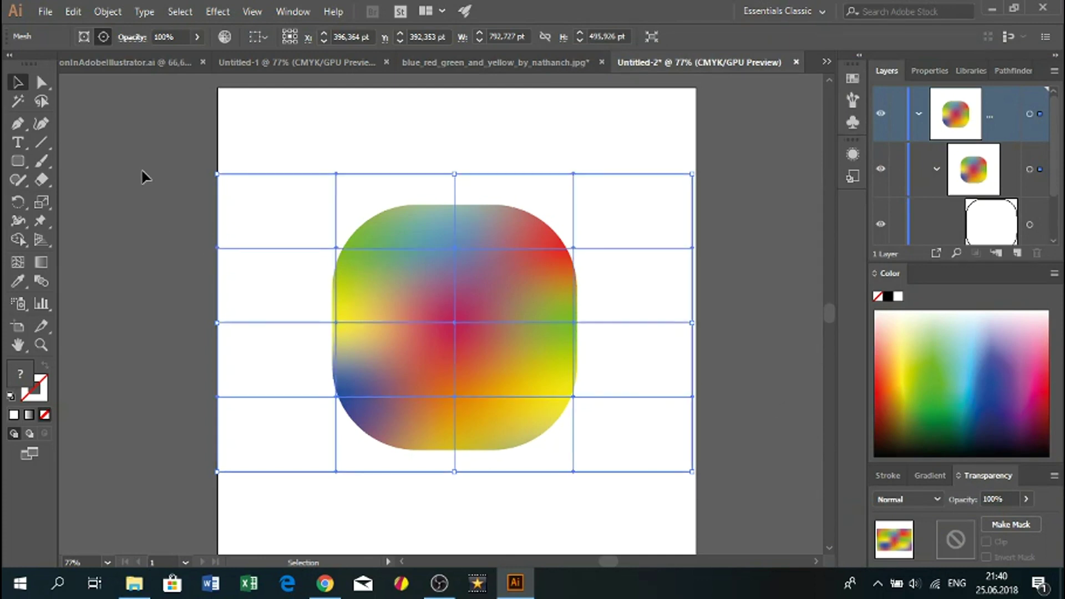
double_click(42, 82)
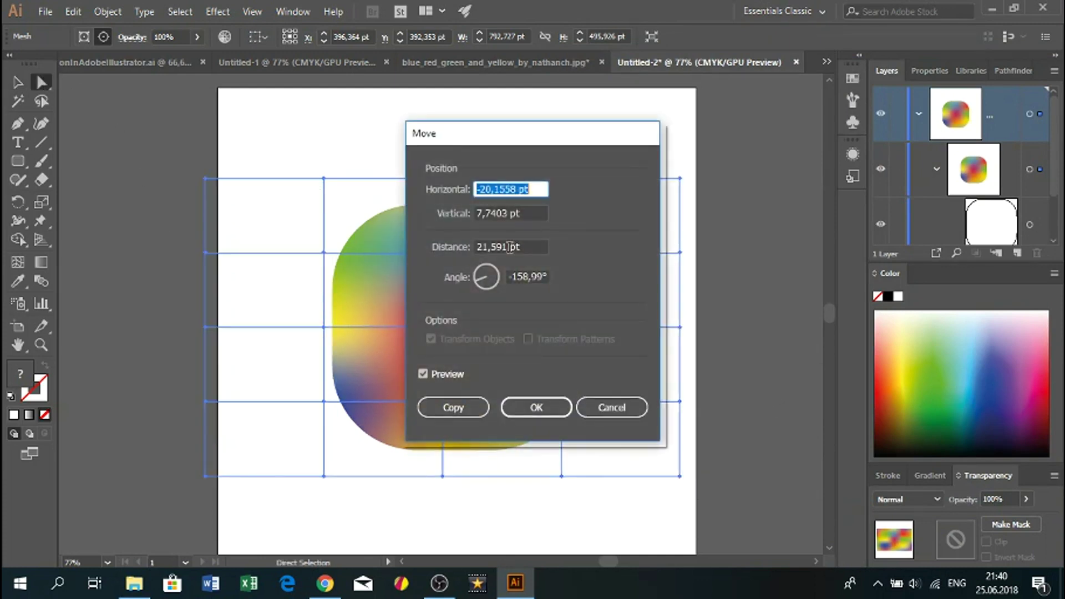
click(612, 407)
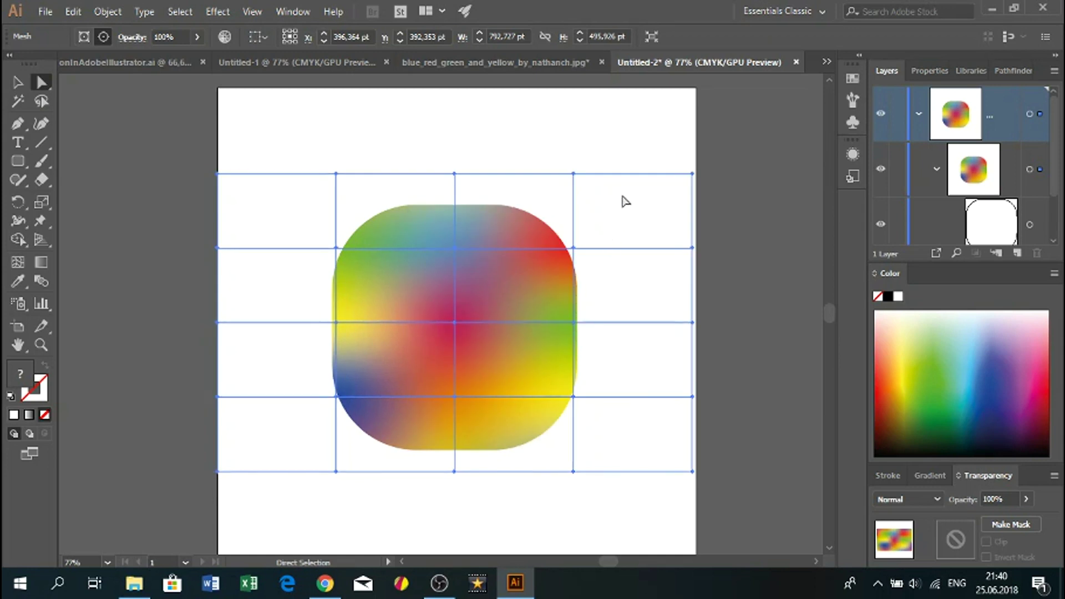
Step: Select the upper-middle mesh point and change Layer 1's colour to Black
click(454, 248)
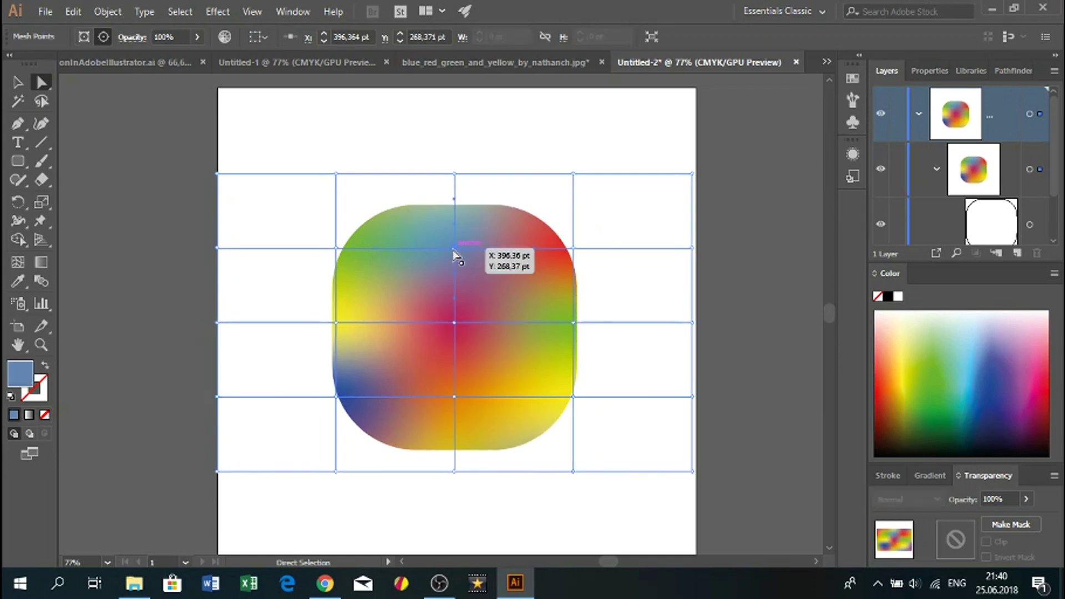
double_click(956, 117)
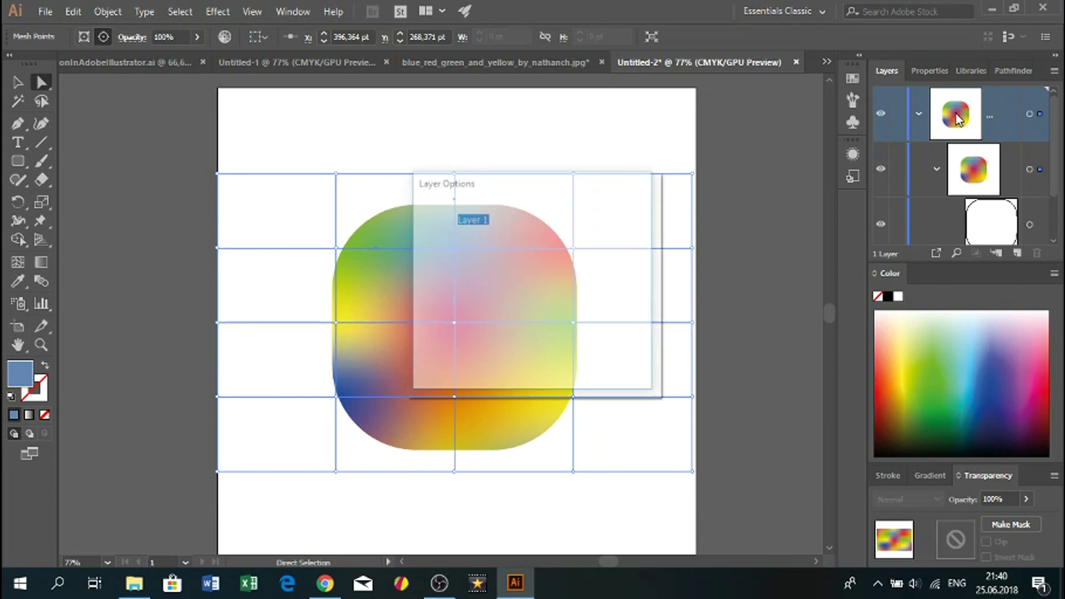
click(491, 254)
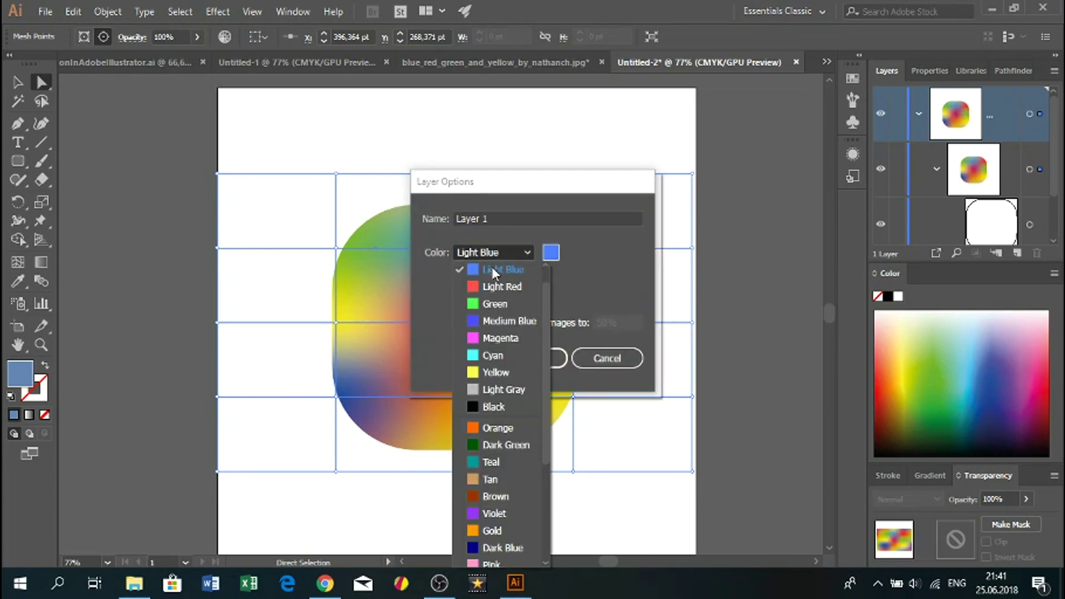
click(484, 408)
click(524, 359)
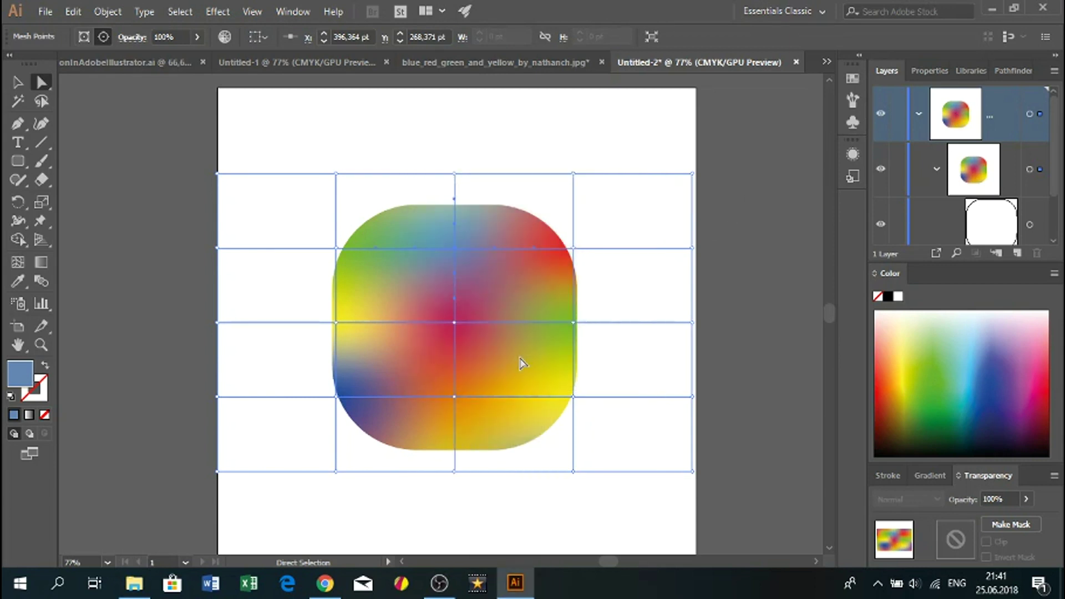
click(455, 249)
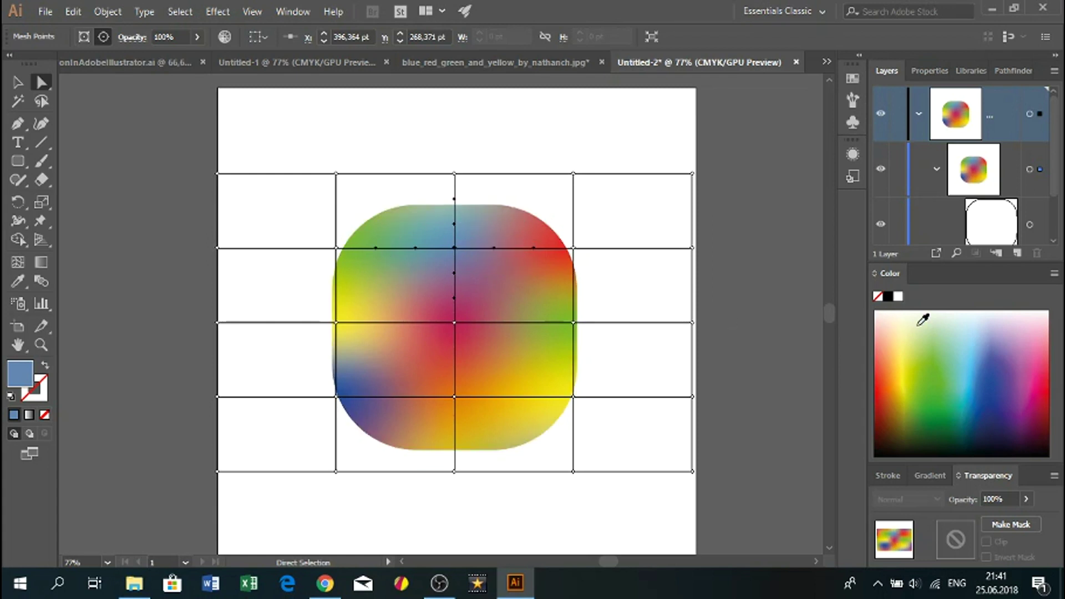
Step: Colour the upper-middle mesh point light orange and the upper-left edge point yellow
click(295, 11)
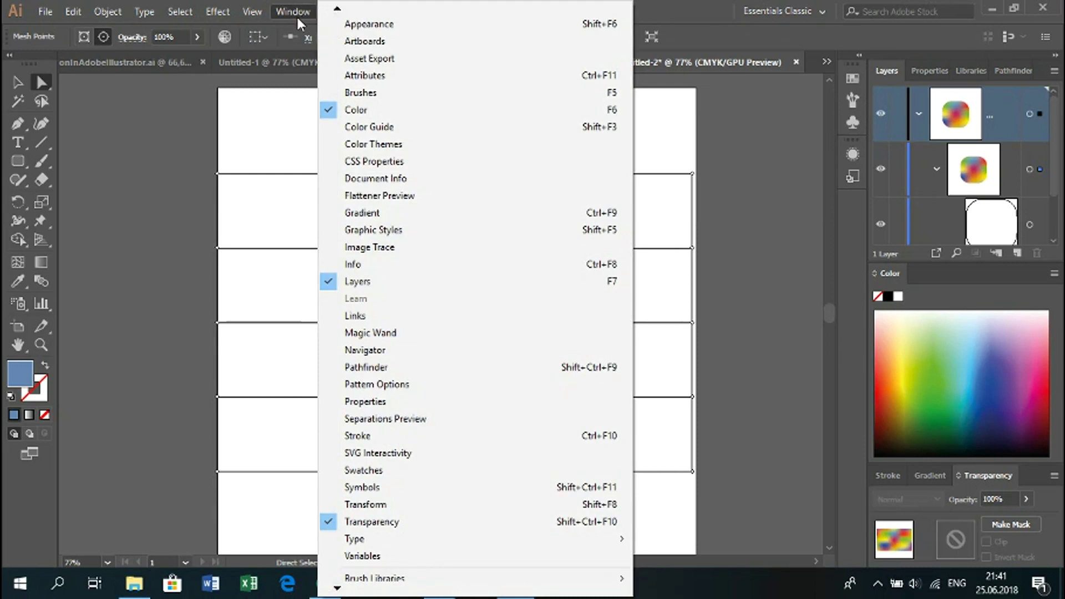
click(297, 18)
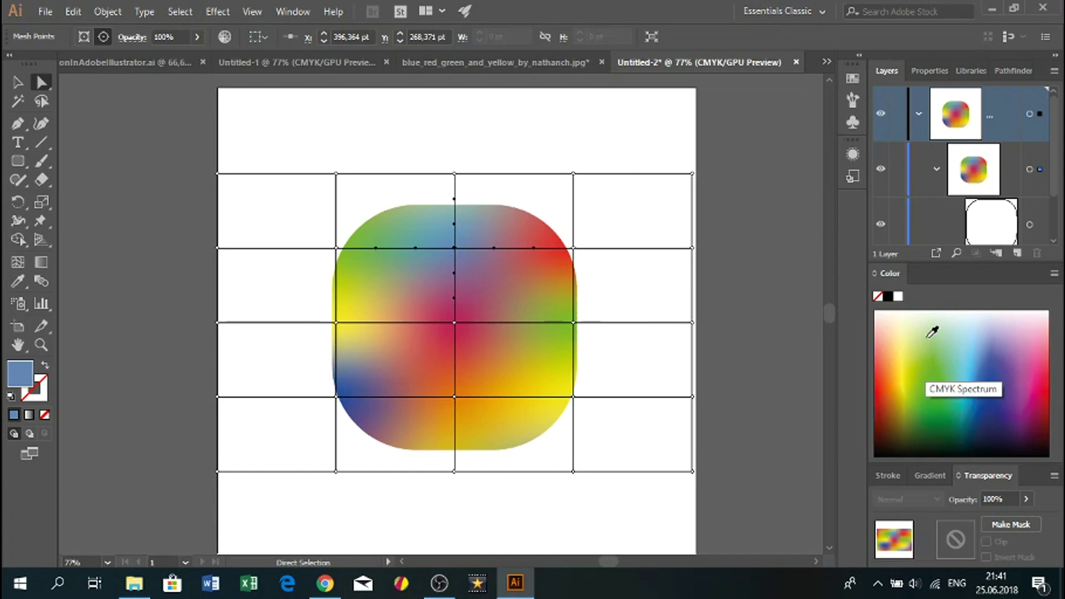
click(884, 355)
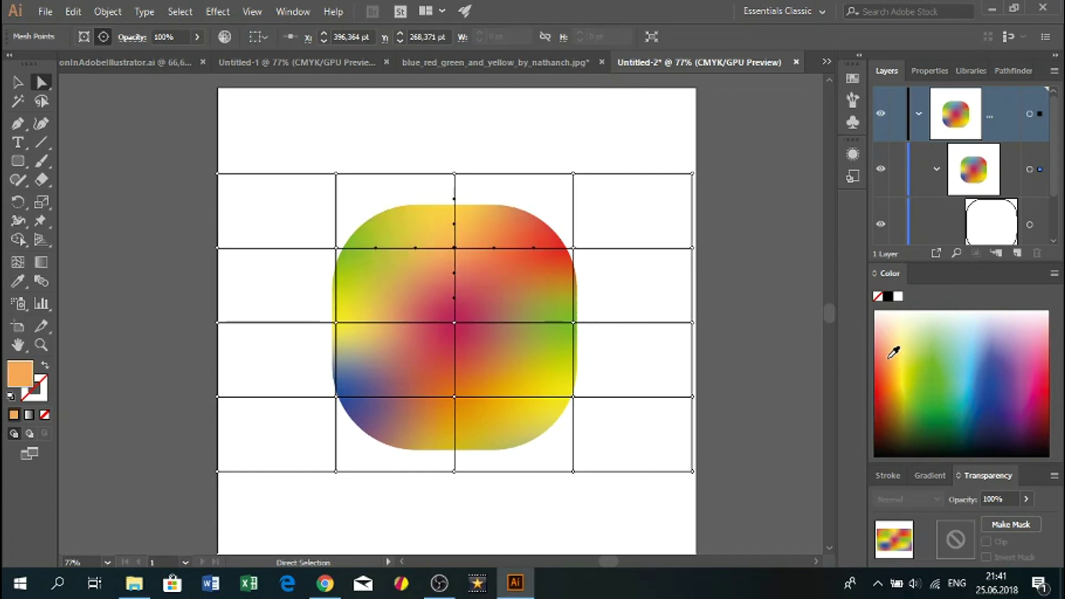
click(336, 248)
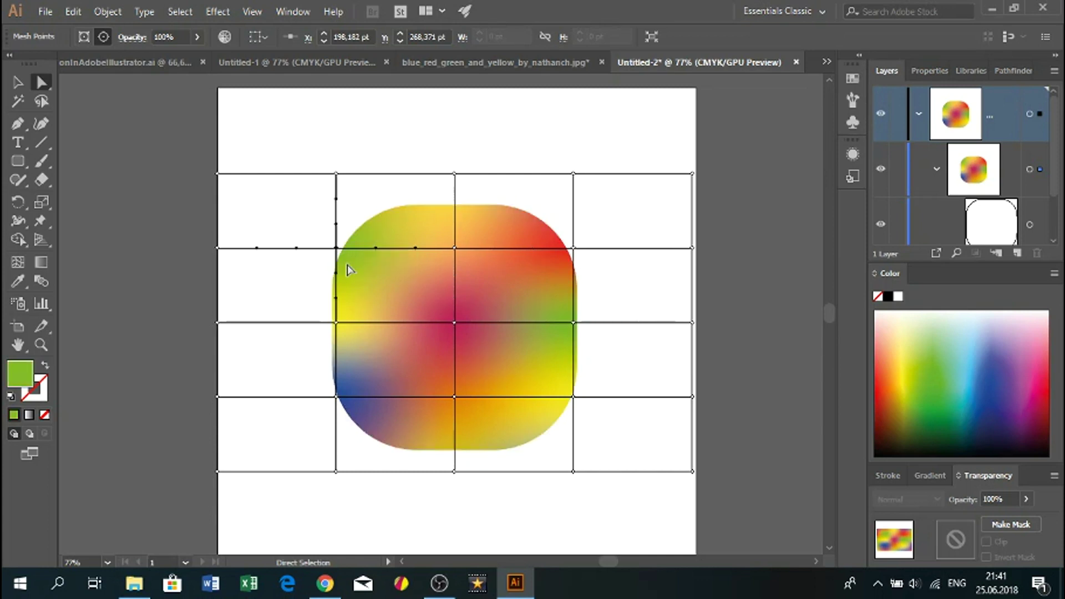
click(904, 370)
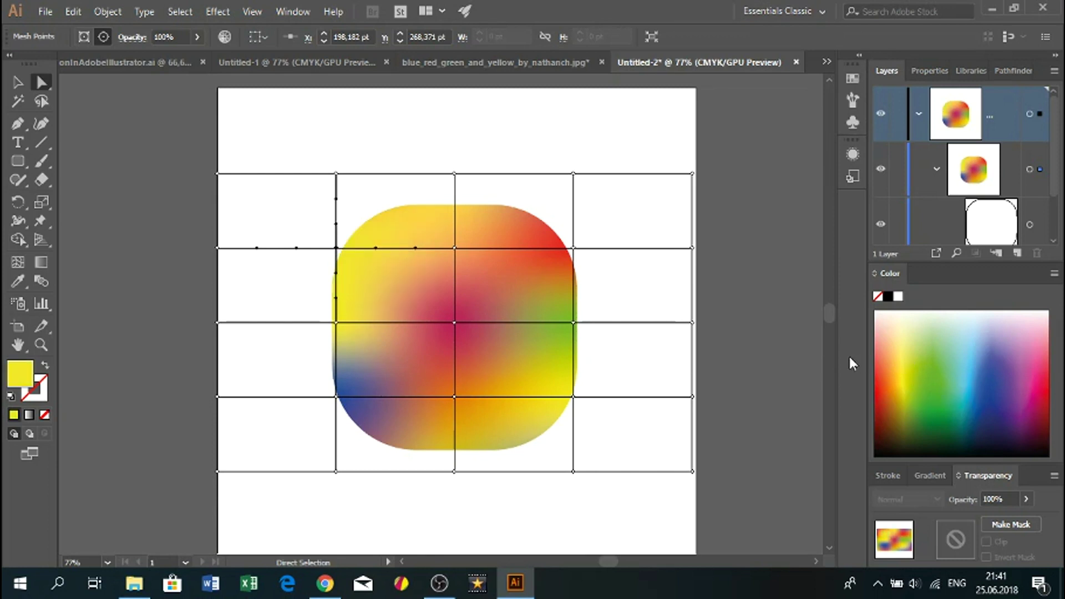
Step: Turn the left-middle and centre mesh points green
click(336, 322)
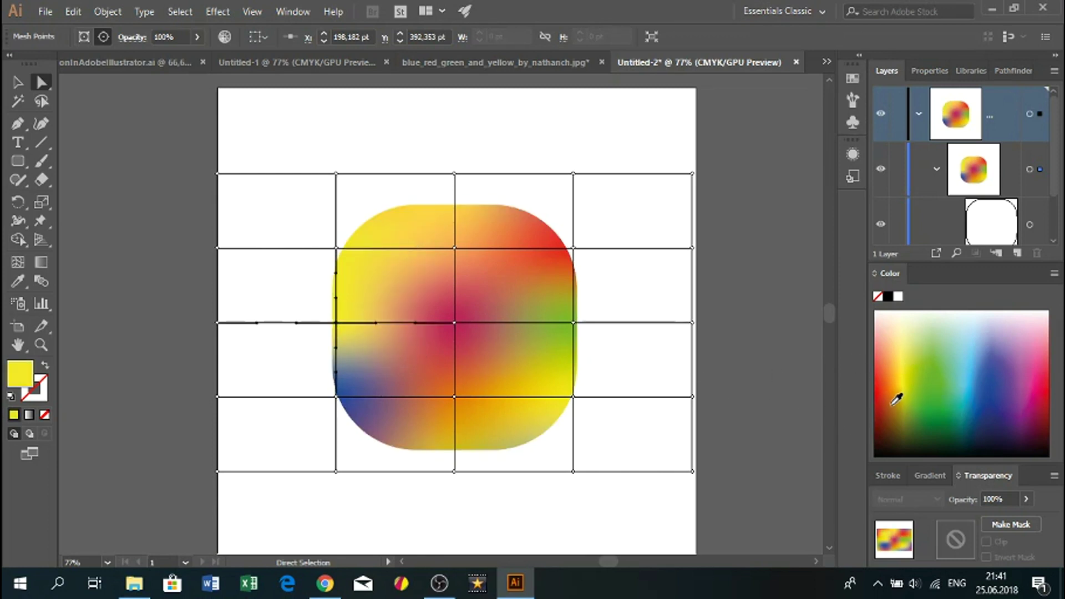
click(926, 364)
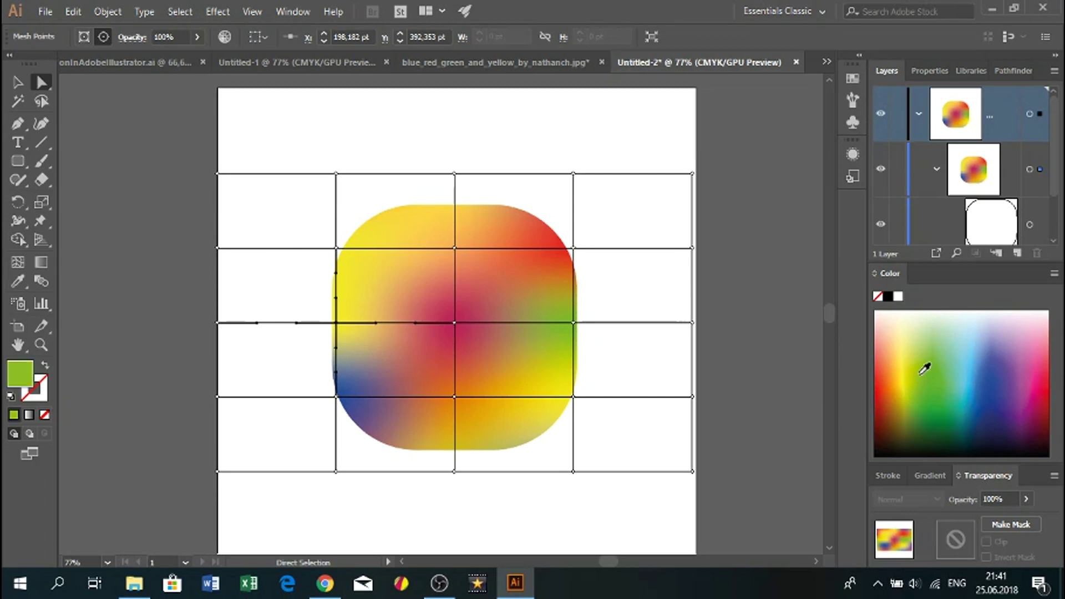
click(454, 322)
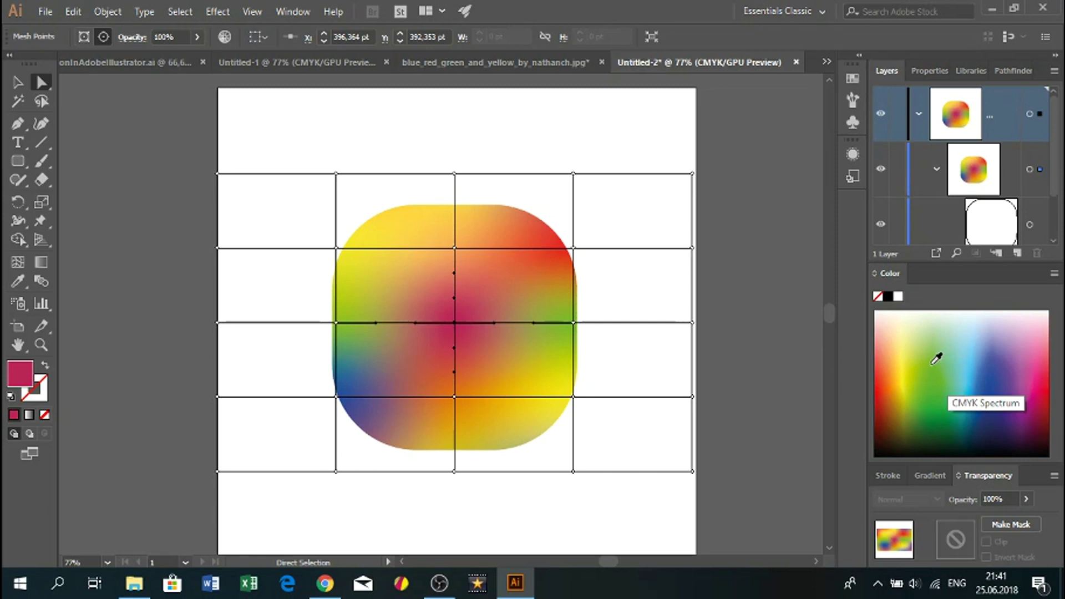
click(934, 358)
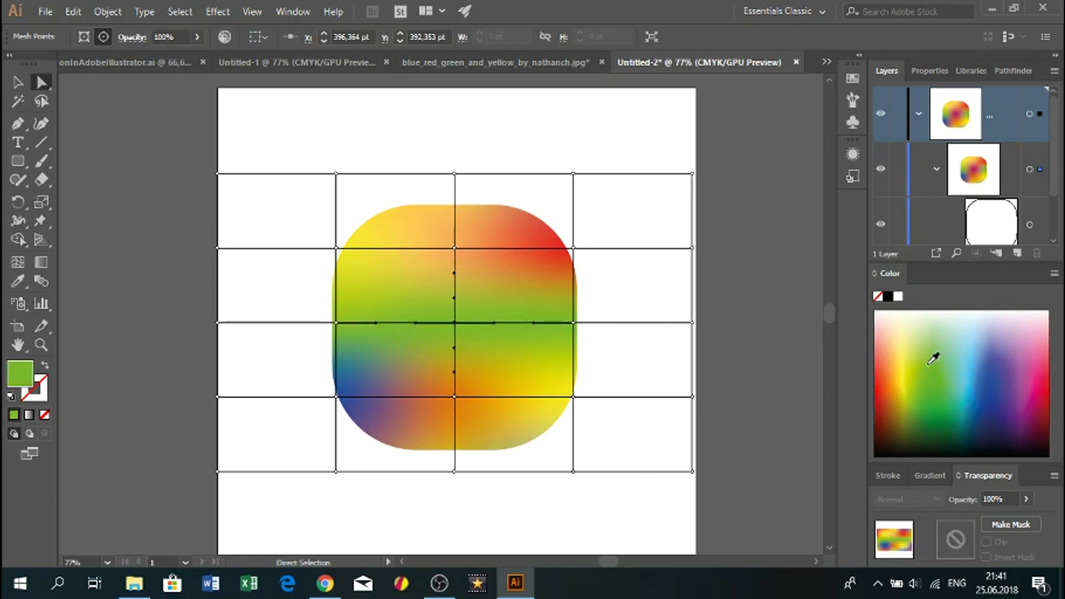
click(455, 397)
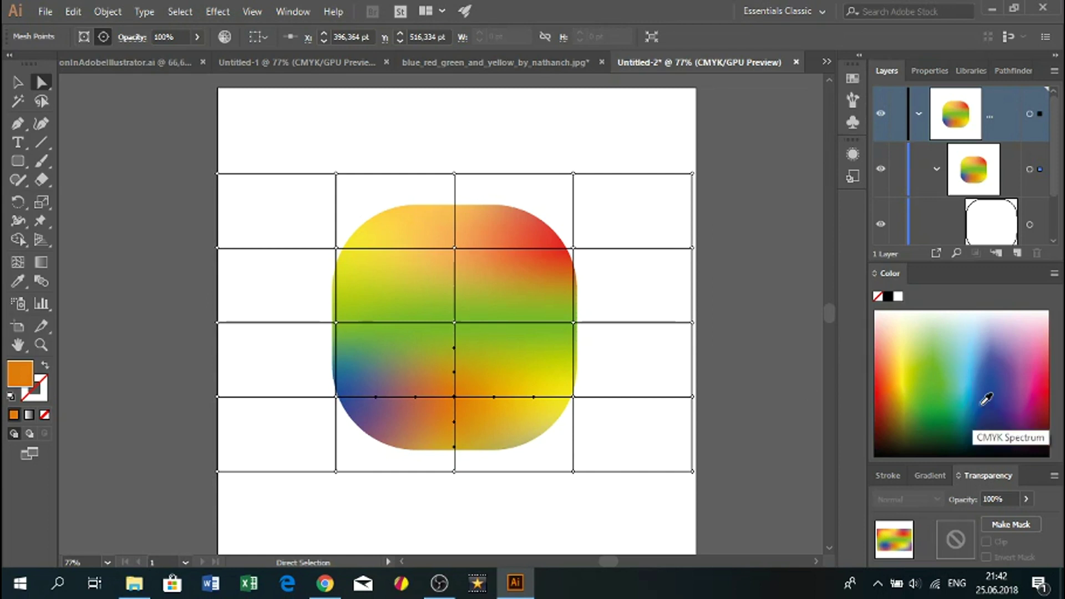
Step: Tint the lower-centre mesh point magenta and the lower-right mesh point dark navy
click(1026, 399)
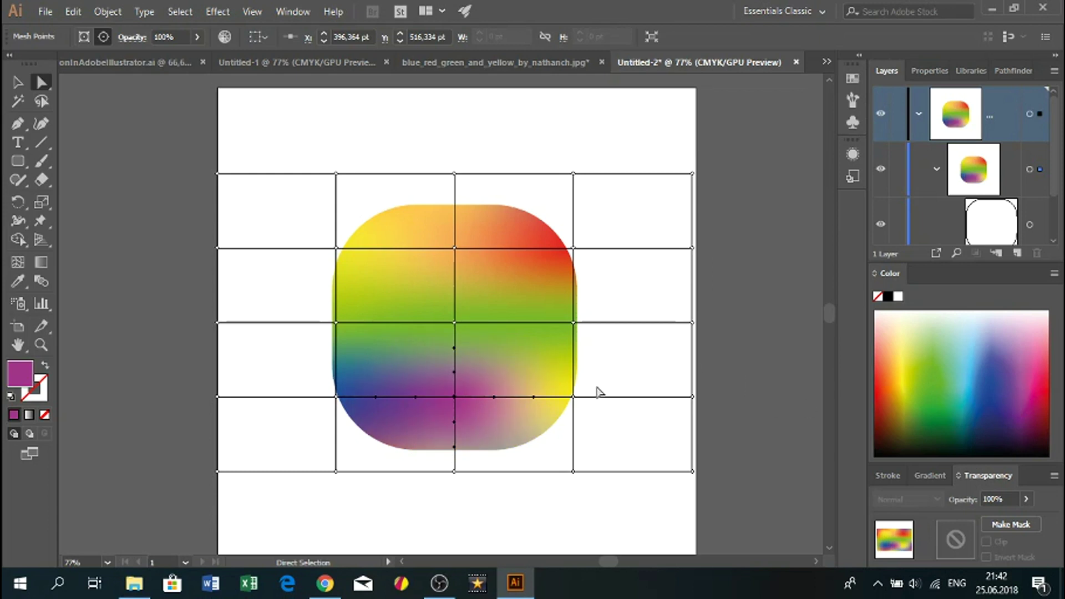
click(573, 405)
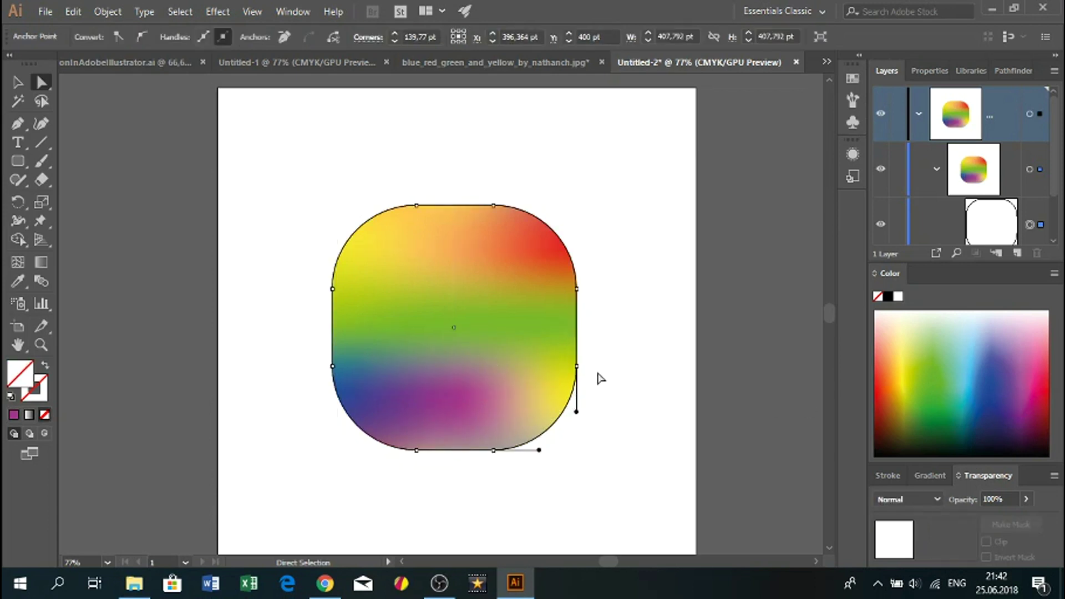
click(535, 404)
click(523, 392)
click(574, 397)
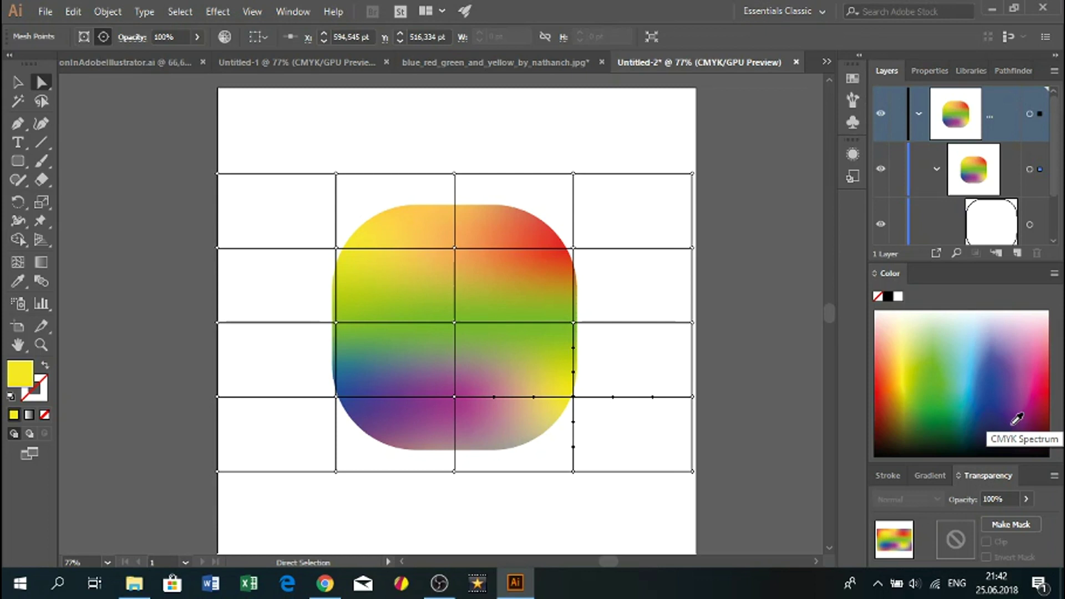
click(993, 418)
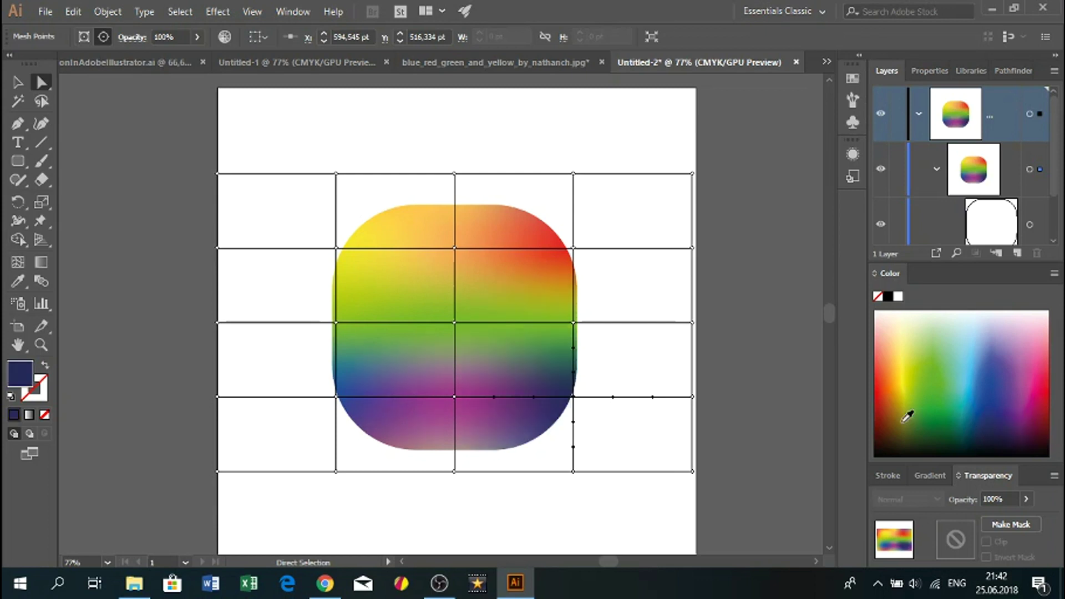
Step: Tint the right-middle mesh point blue, then deselect the mesh to preview
click(574, 324)
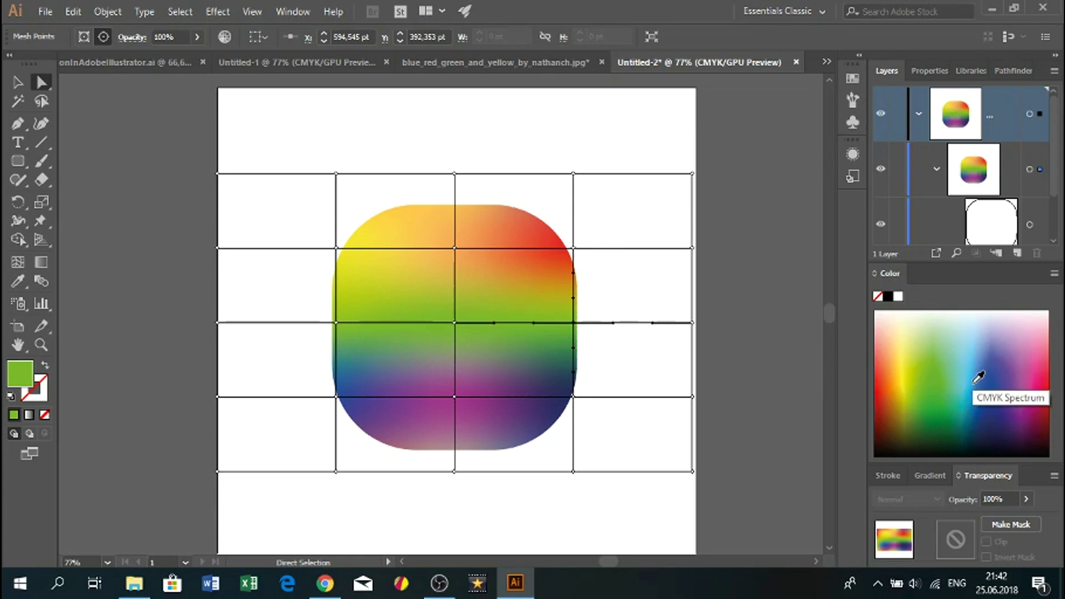
click(979, 377)
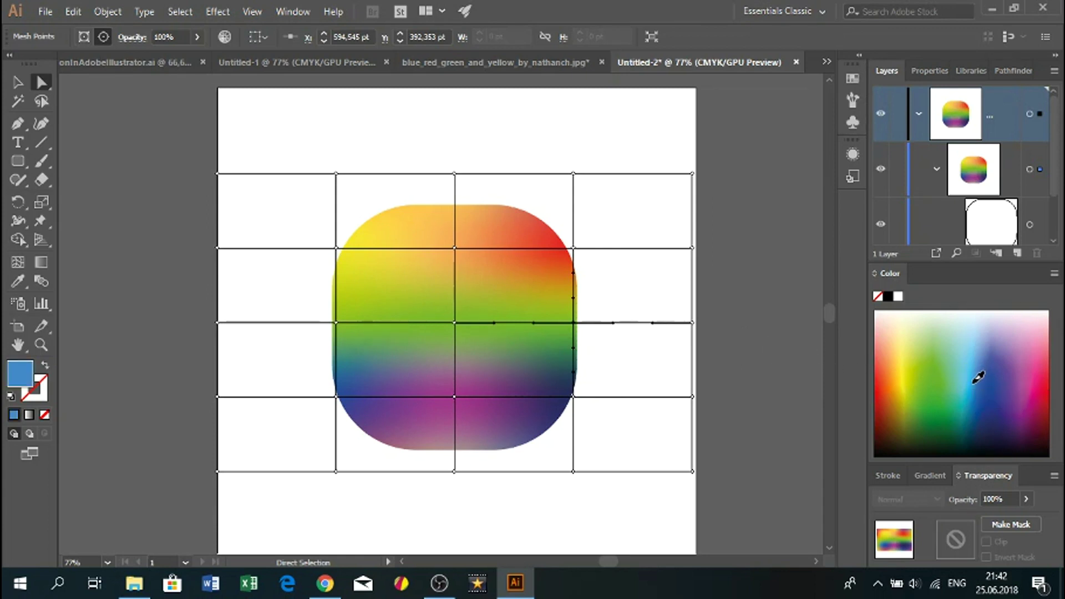
click(555, 136)
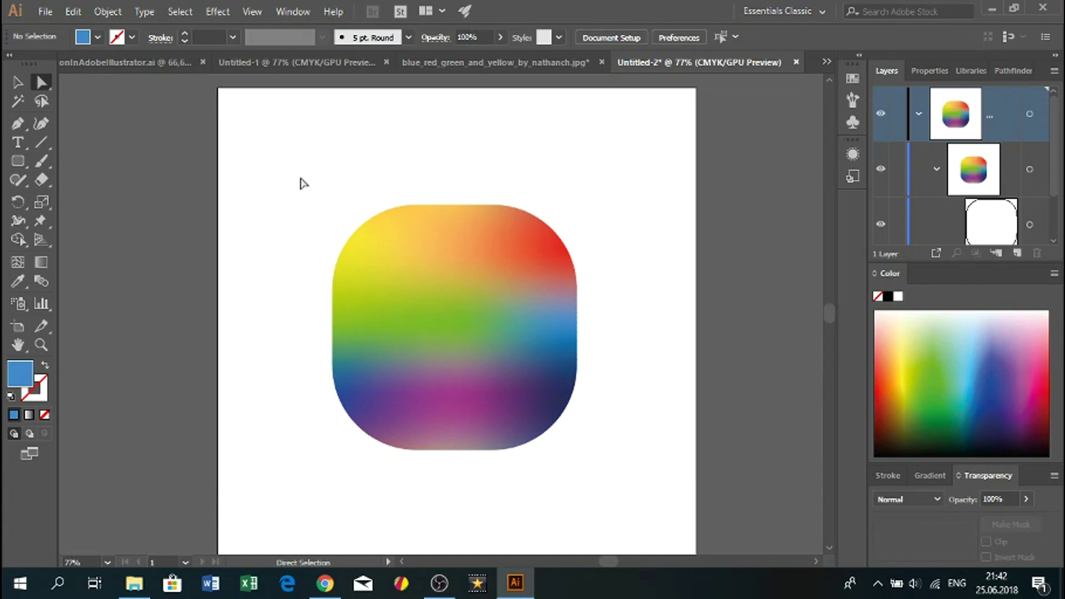
Step: Draw a circle with the Ellipse tool over the icon's upper right
click(18, 165)
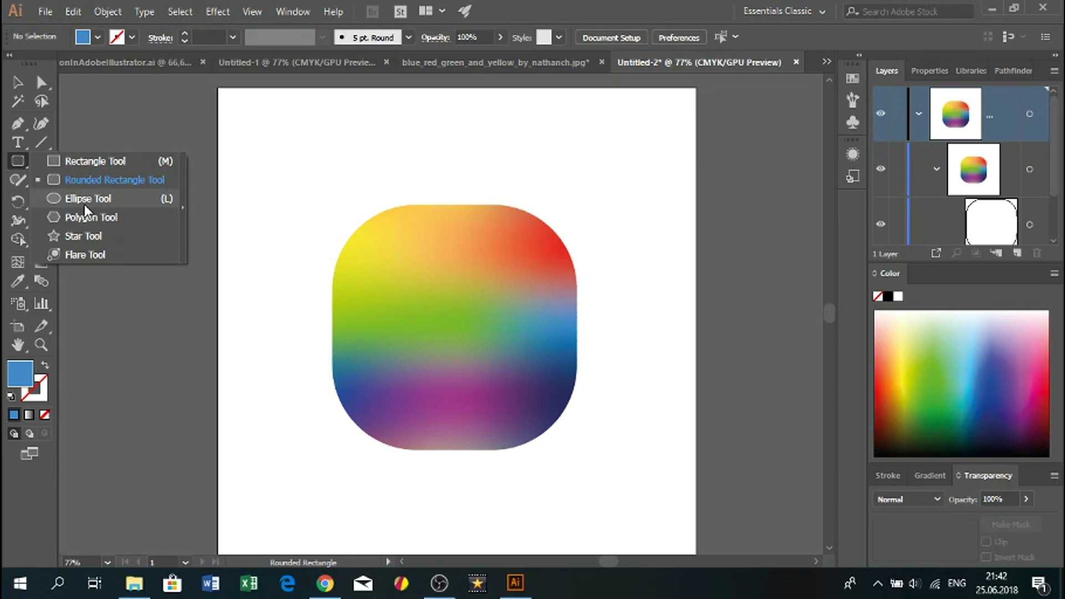
click(87, 209)
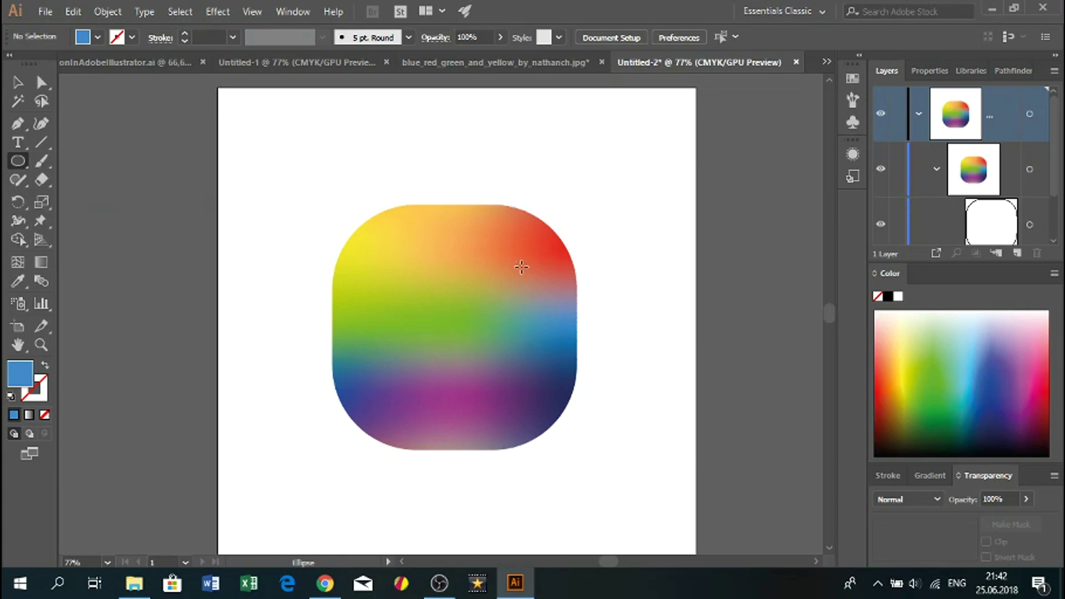
key(alt+shift)
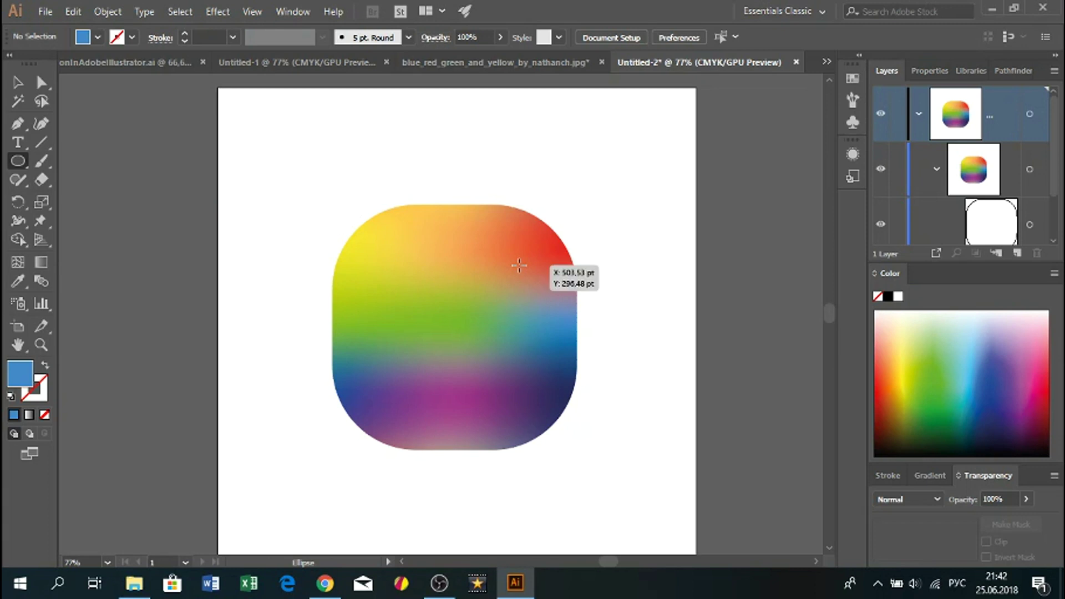
drag(526, 261, 563, 314)
Step: Nudge the circle left, enlarge it to about 197 pt, and float the Gradient panel
key(v)
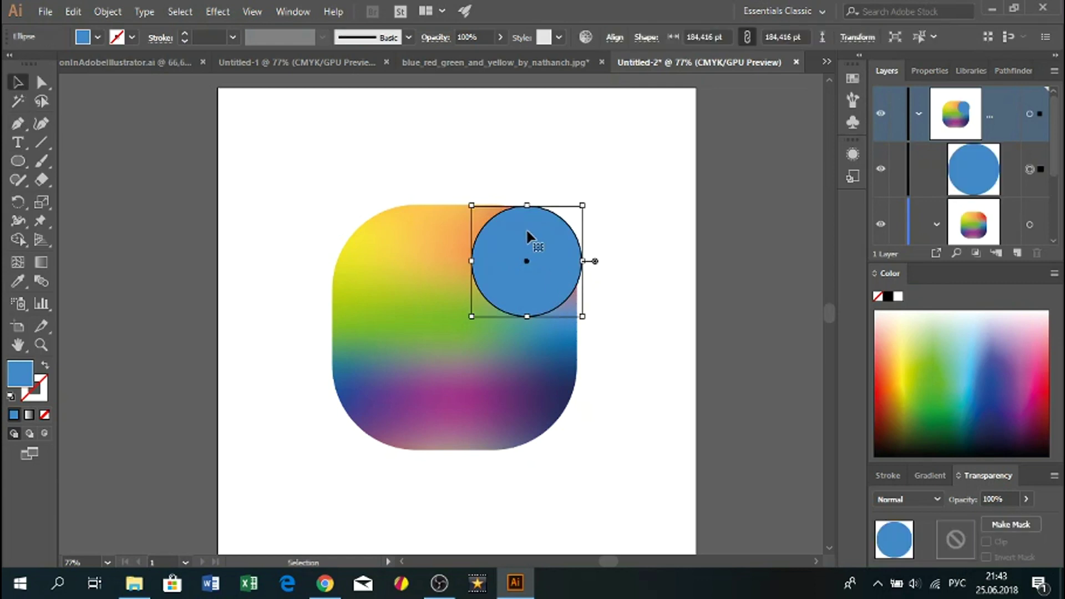
drag(527, 238, 510, 245)
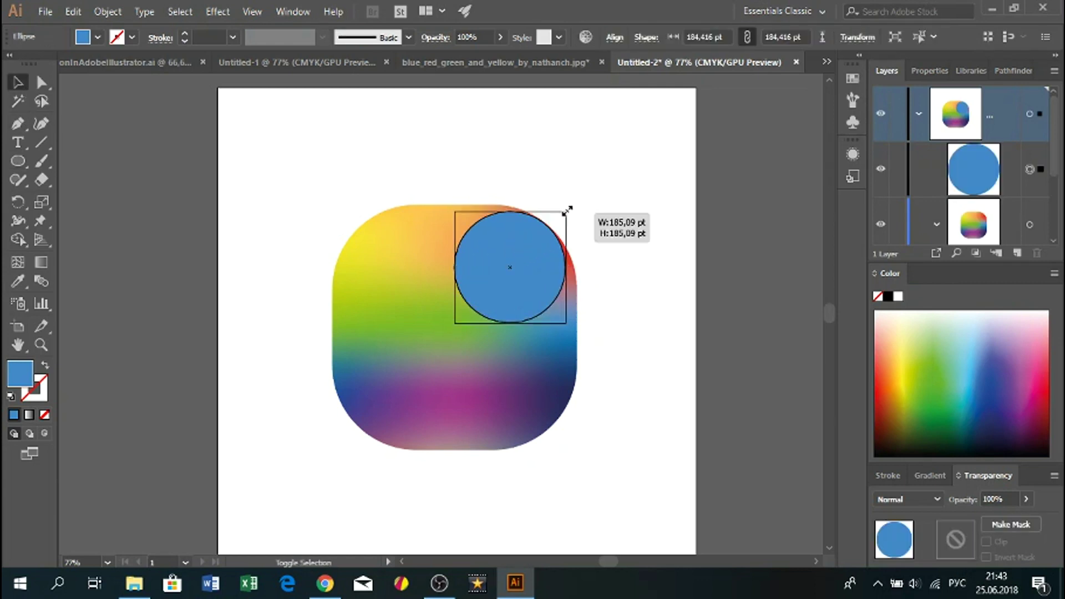
drag(567, 211, 538, 243)
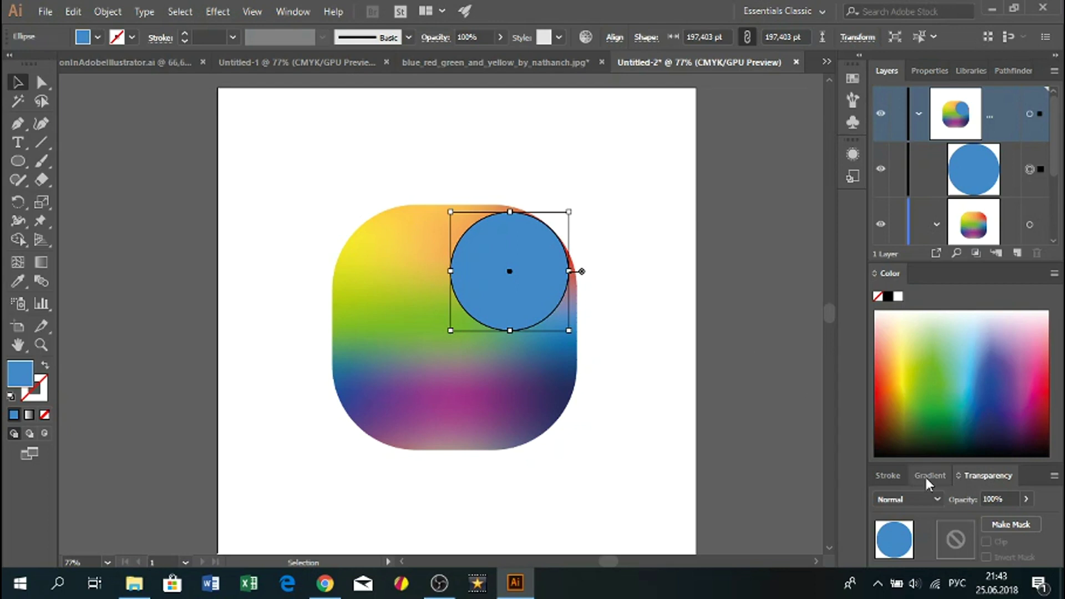
drag(930, 476, 658, 216)
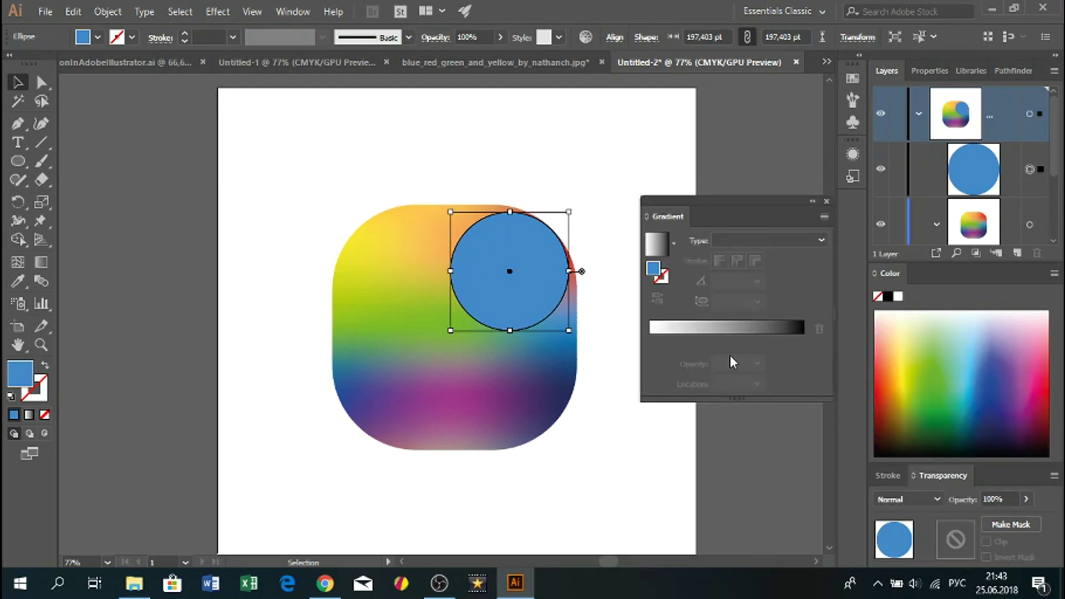
Step: Give the circle a white-to-black gradient running diagonally at about -40.9°
click(724, 327)
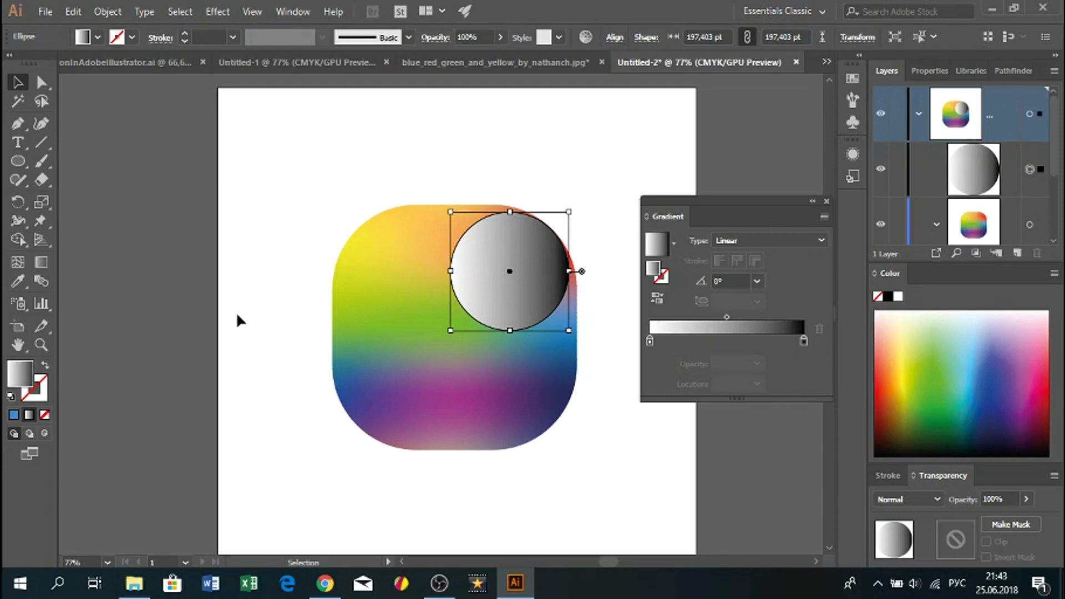
key(g)
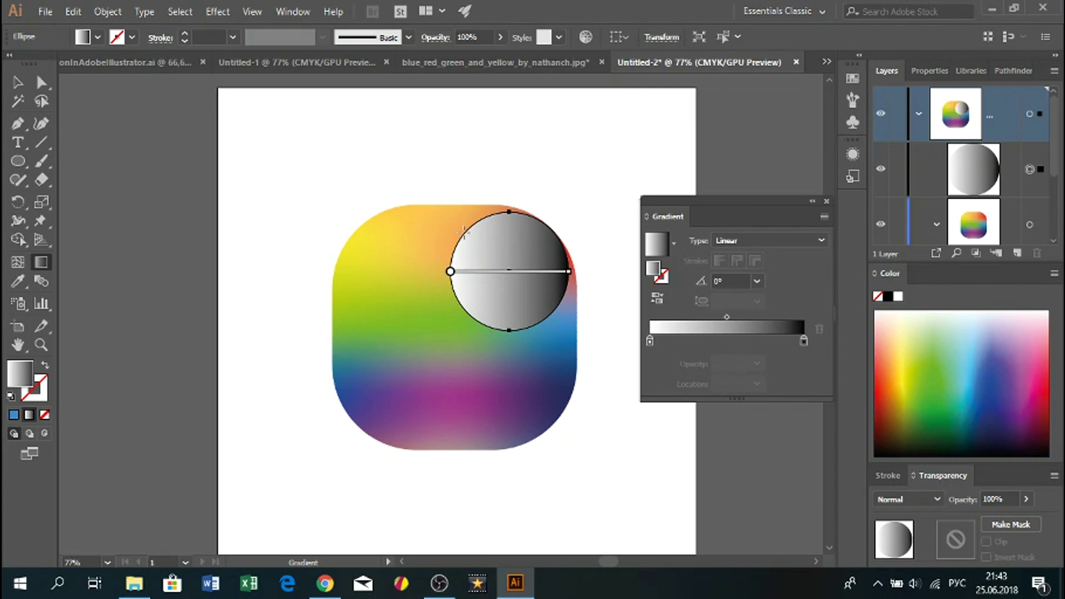
drag(463, 232, 556, 314)
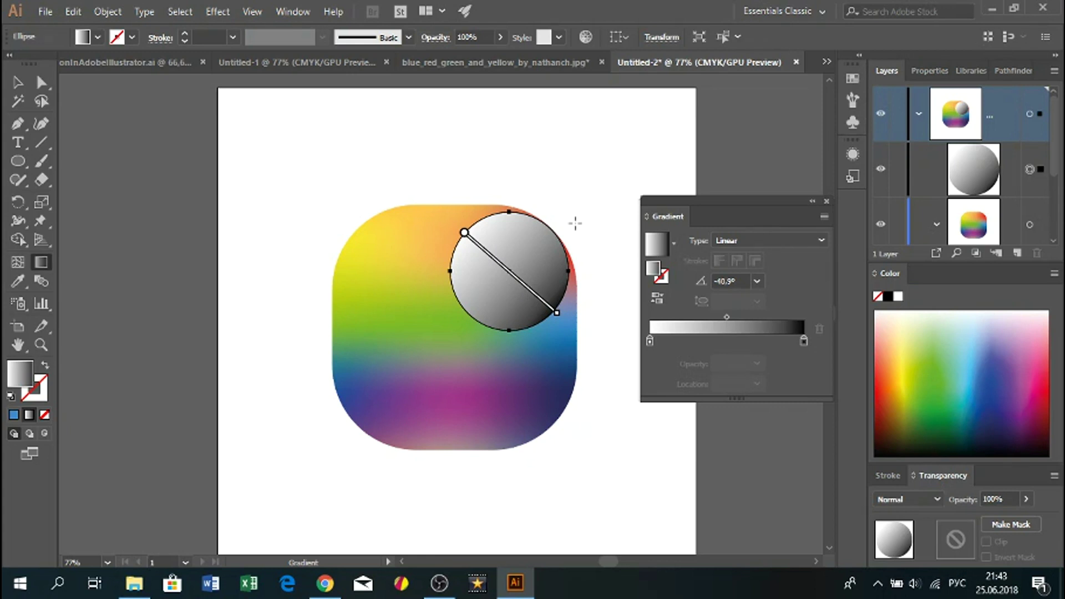
Step: Set the gradient's black stop to 0% opacity so the circle fades to transparent
key(v)
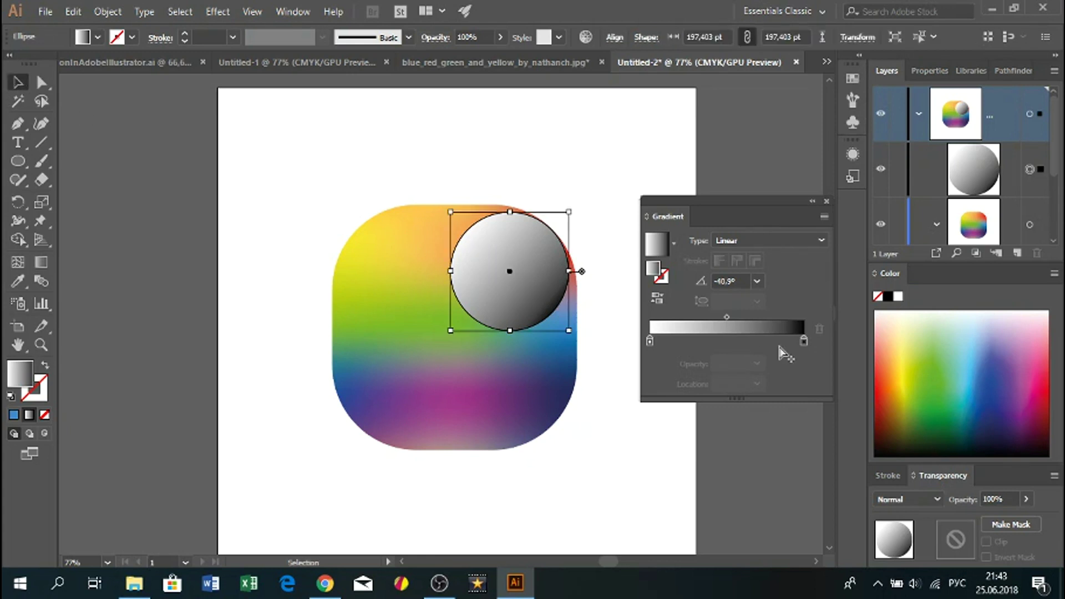
click(804, 340)
double_click(803, 341)
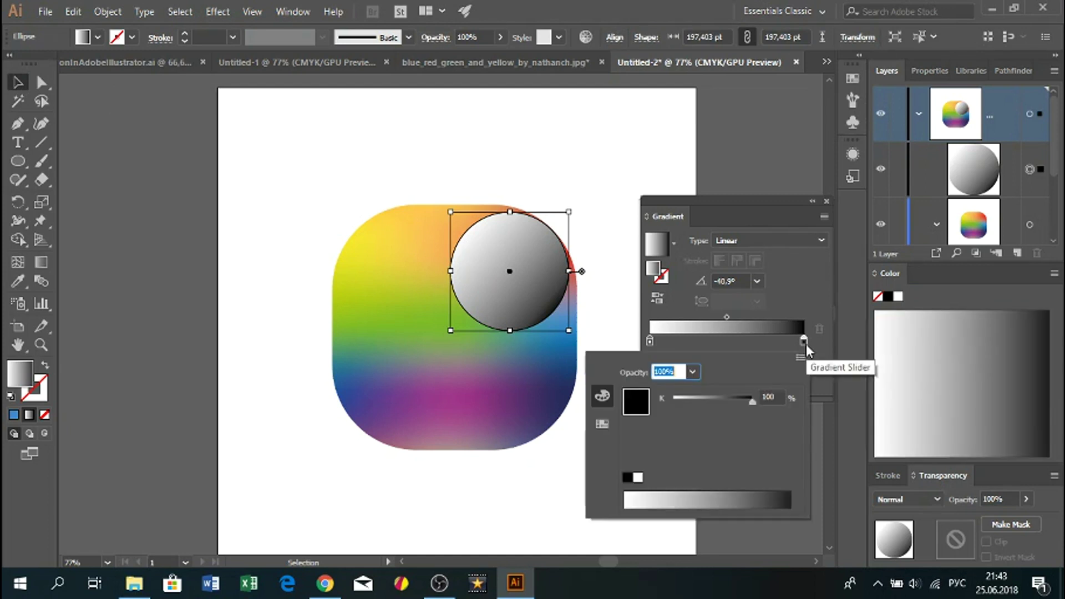
click(804, 340)
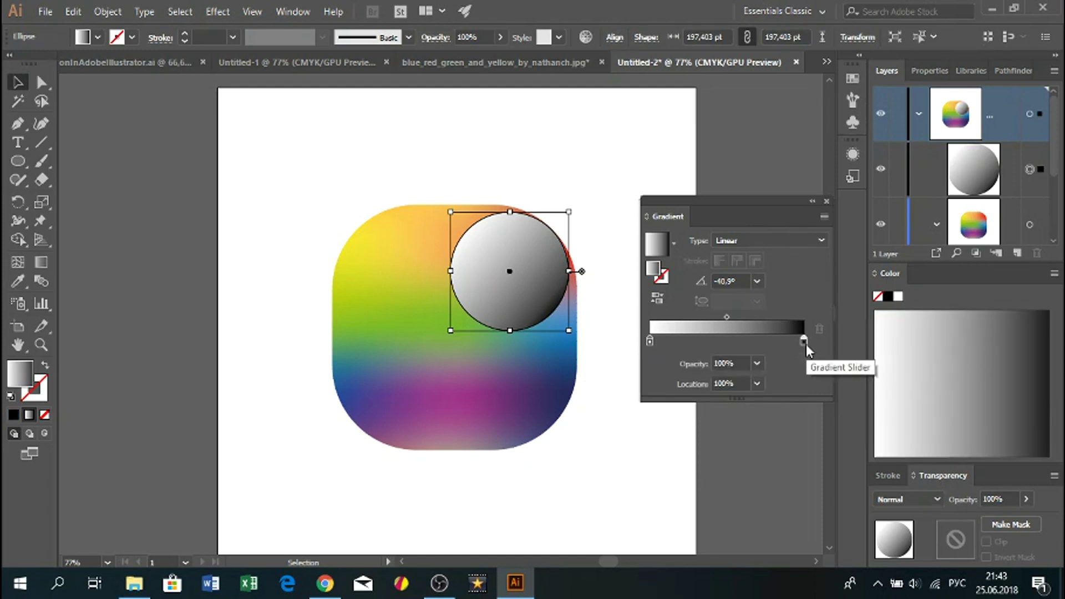
click(761, 364)
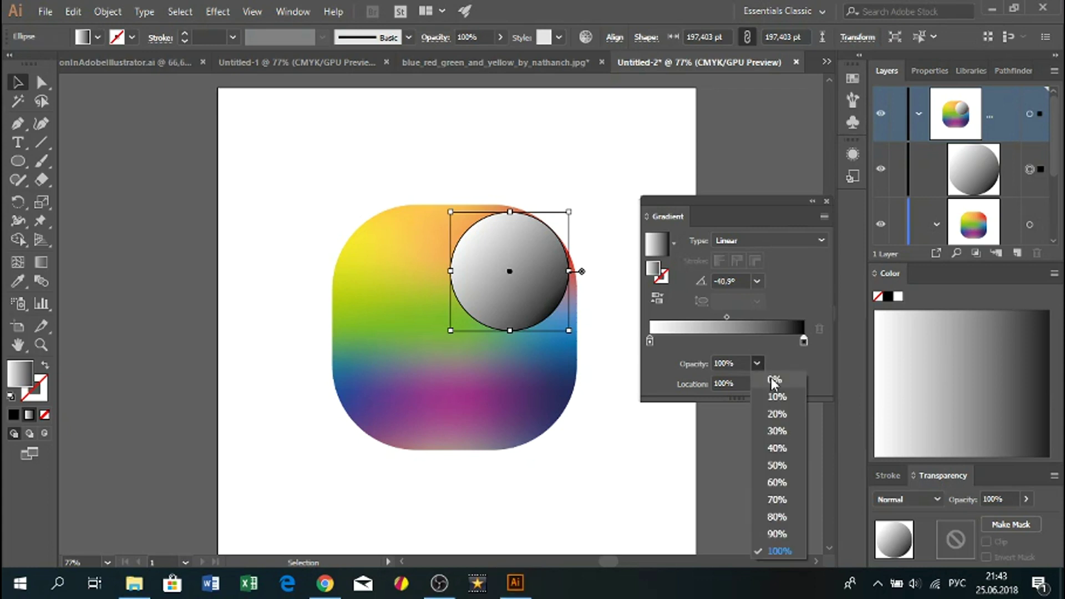
click(770, 379)
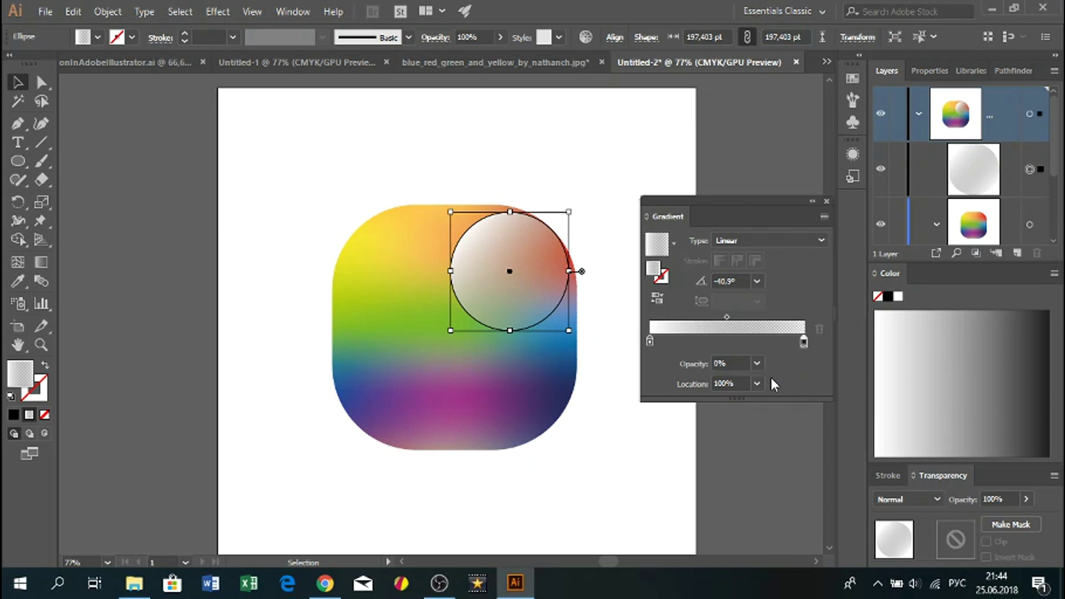
click(484, 126)
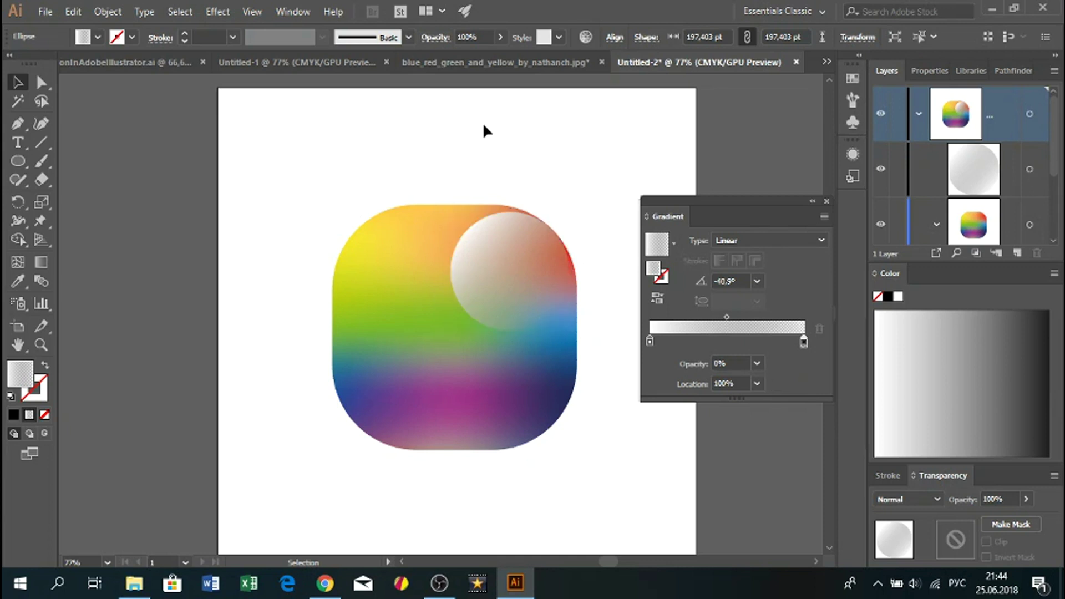
click(520, 261)
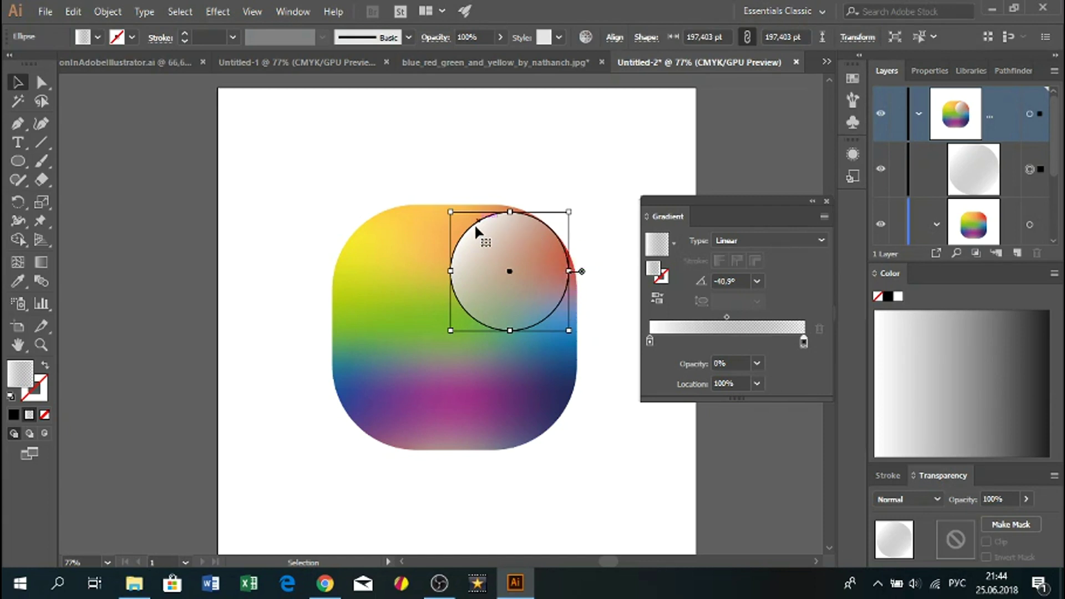
Step: Choose the Rotate tool and view the finished AppIconInAdobeIllustrator.ai document for reference
click(19, 203)
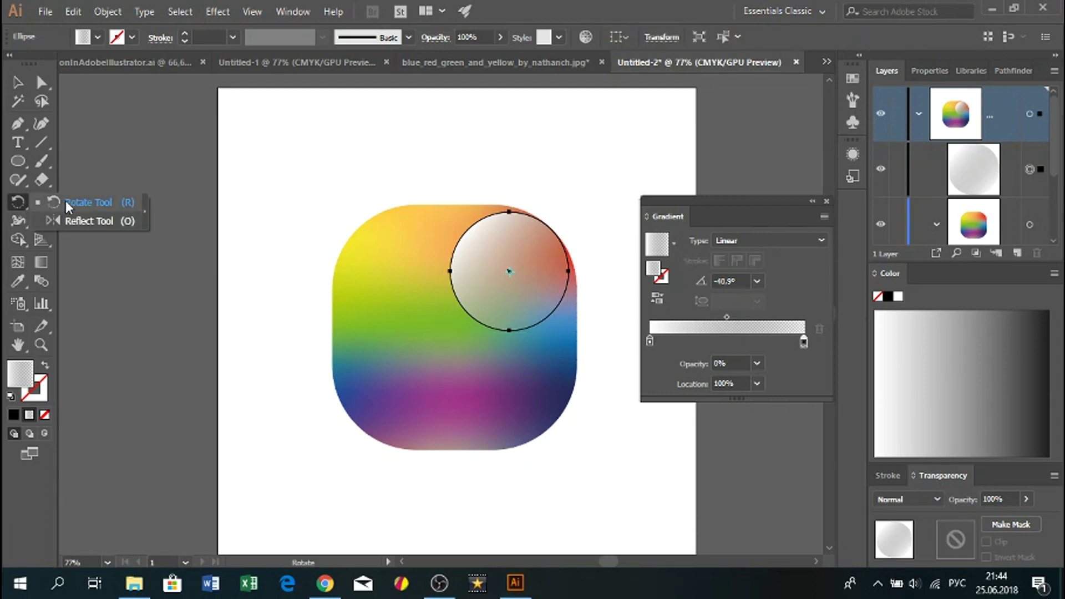
click(66, 204)
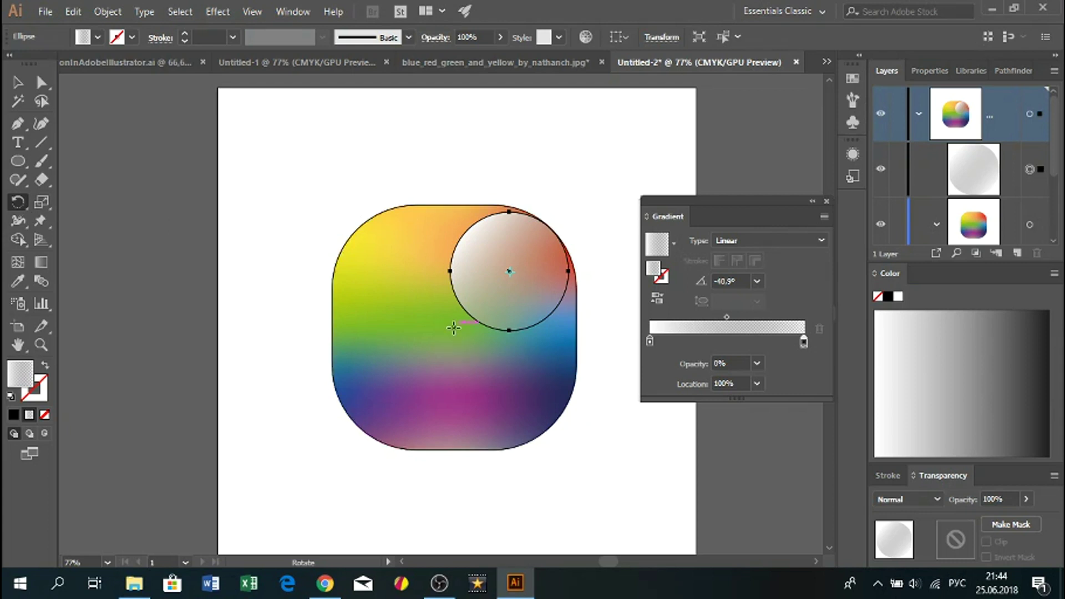
key(alt)
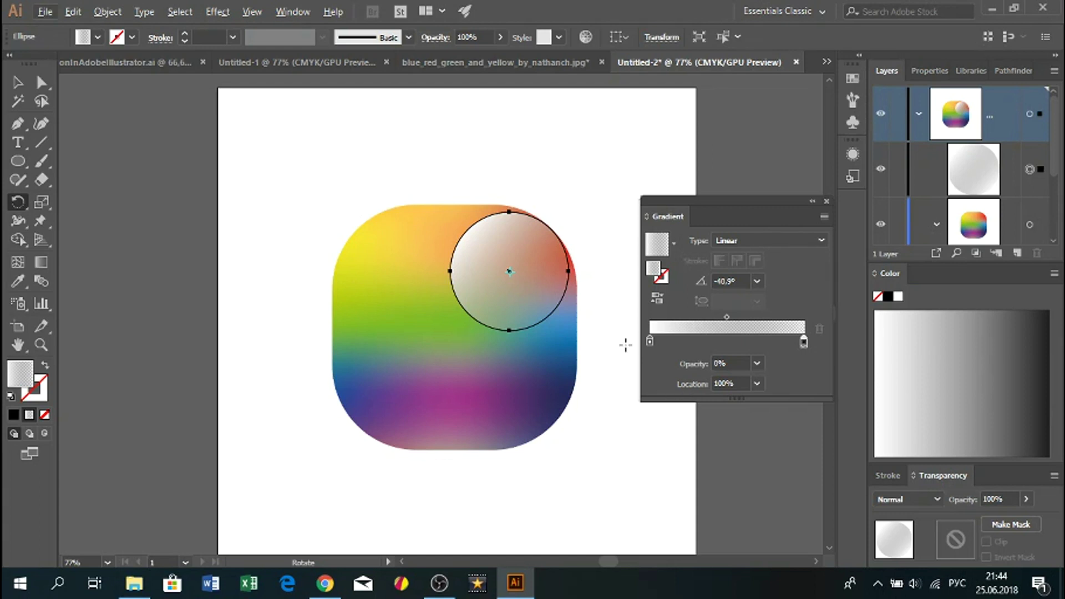
click(122, 68)
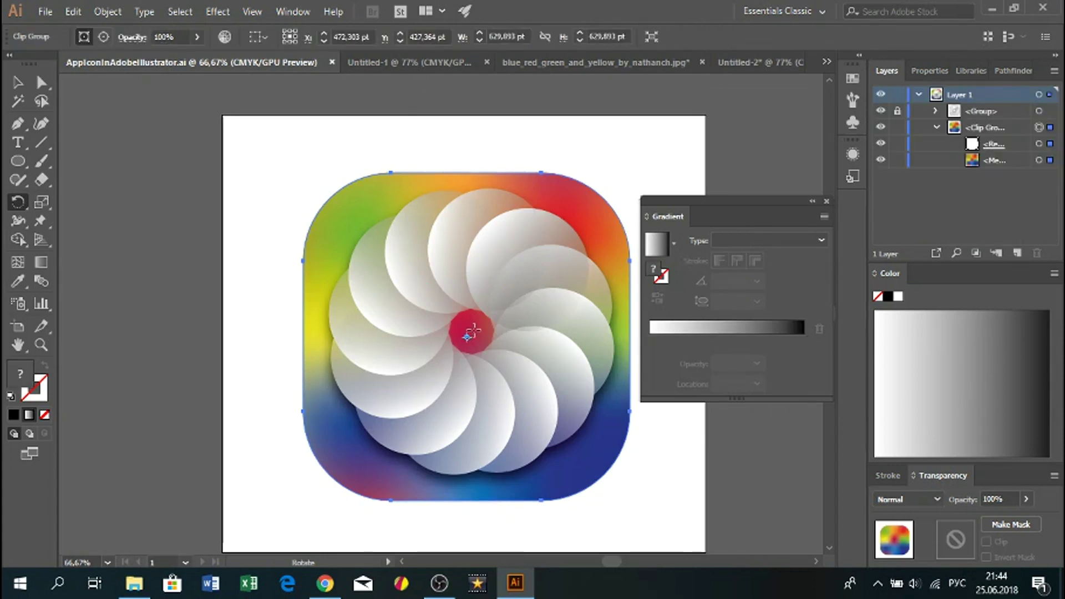
Step: Back on Untitled-2, Alt-click the icon's centre to preview a -30° rotation
click(754, 64)
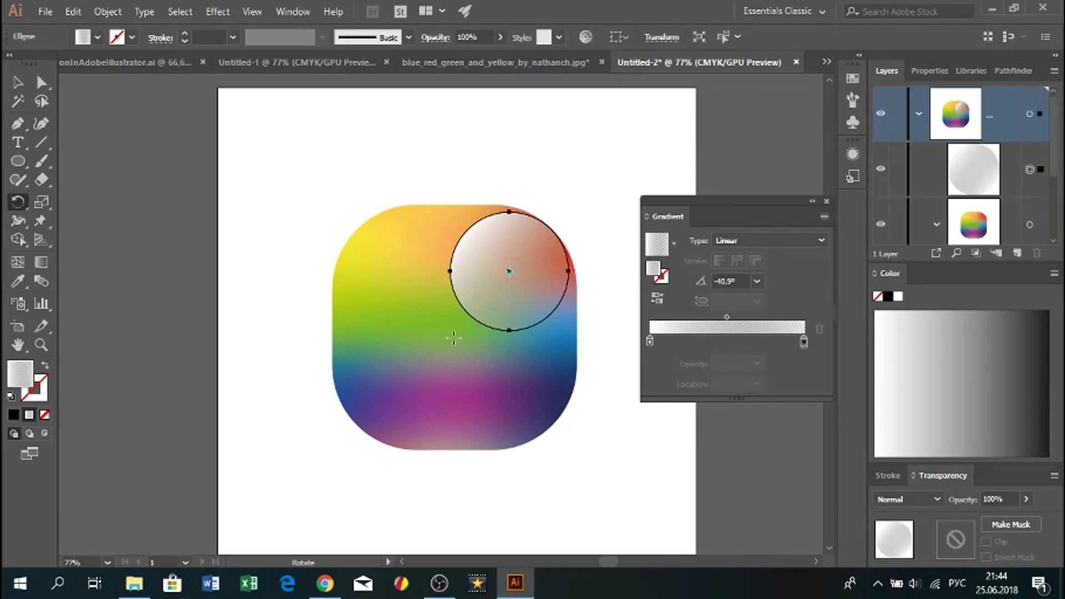
key(alt)
key(Escape)
key(alt)
key(Escape)
alt+click(454, 335)
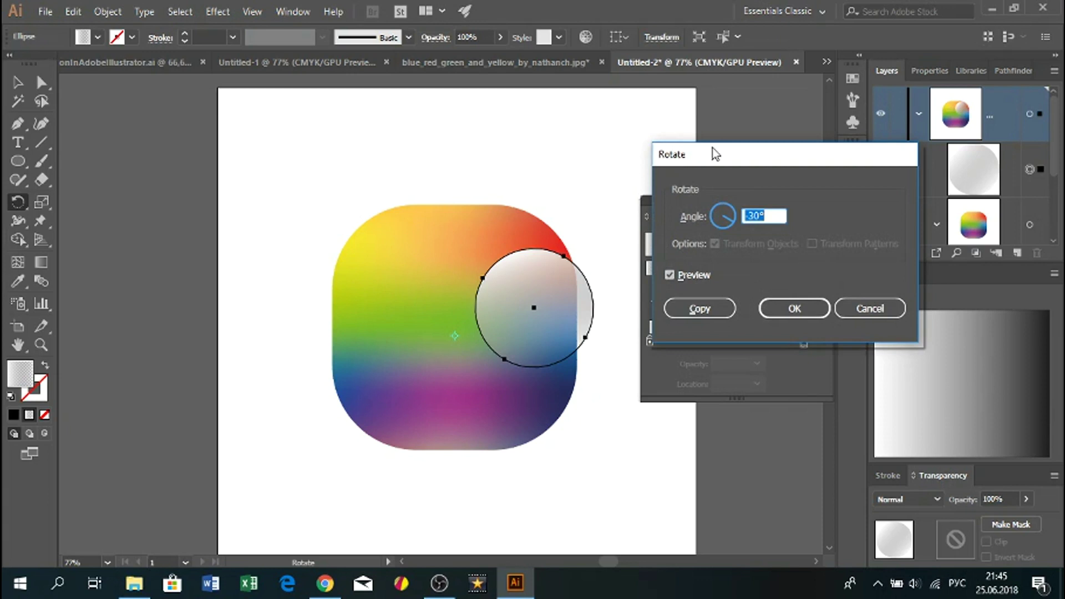
Step: Copy the circle at -30° and repeat with Ctrl+D until twelve circles ring the centre
drag(714, 154, 133, 95)
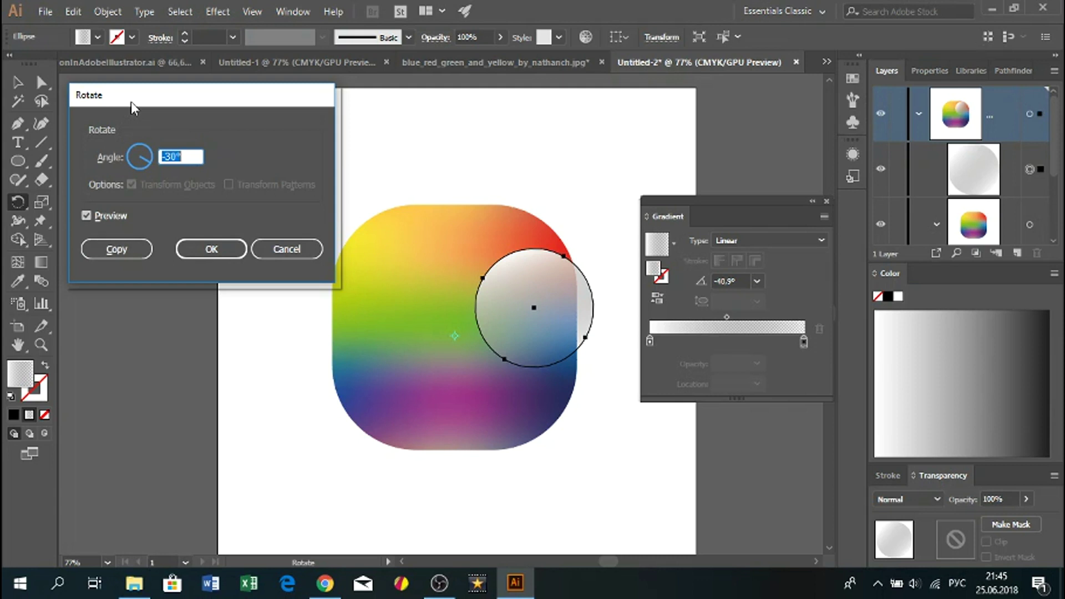
drag(130, 101, 147, 75)
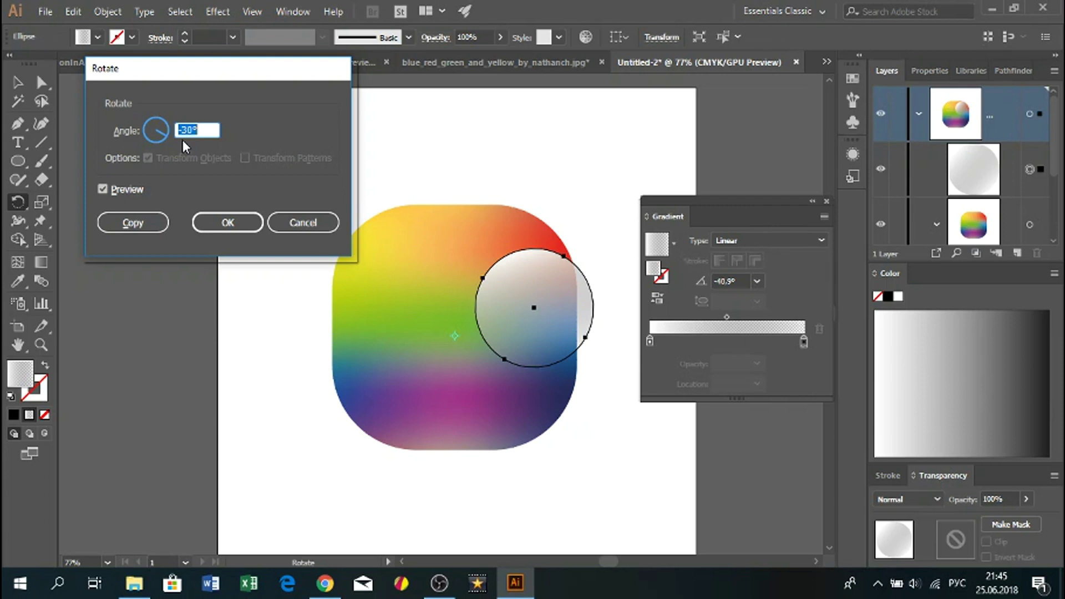
click(148, 232)
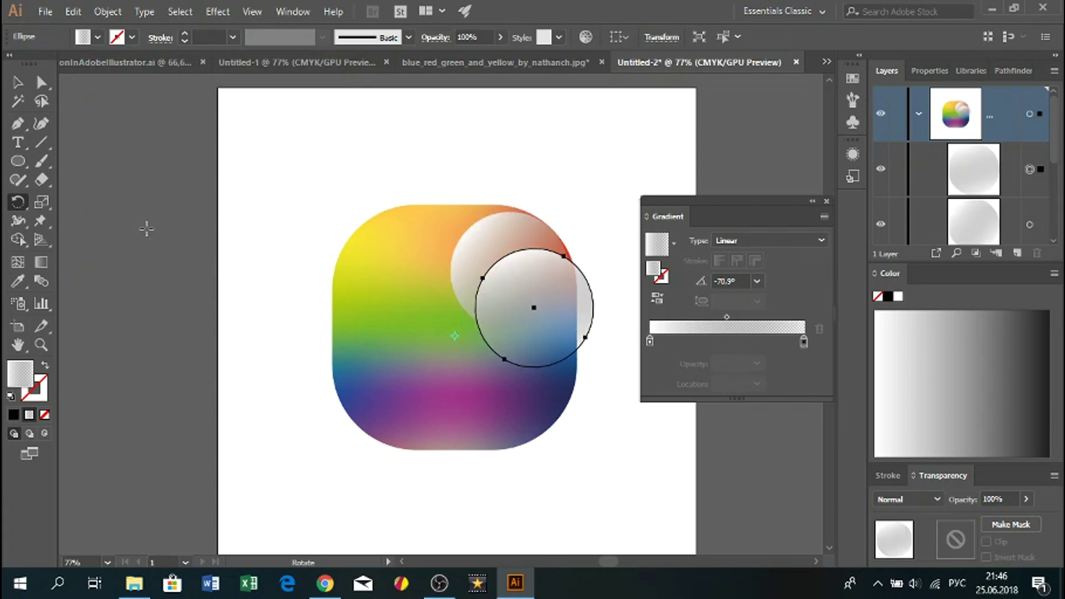
key(v)
key(ctrl+d)
key(ctrl+d)
key(ctrl+d)
key(ctrl+d)
key(ctrl+d)
key(ctrl+d)
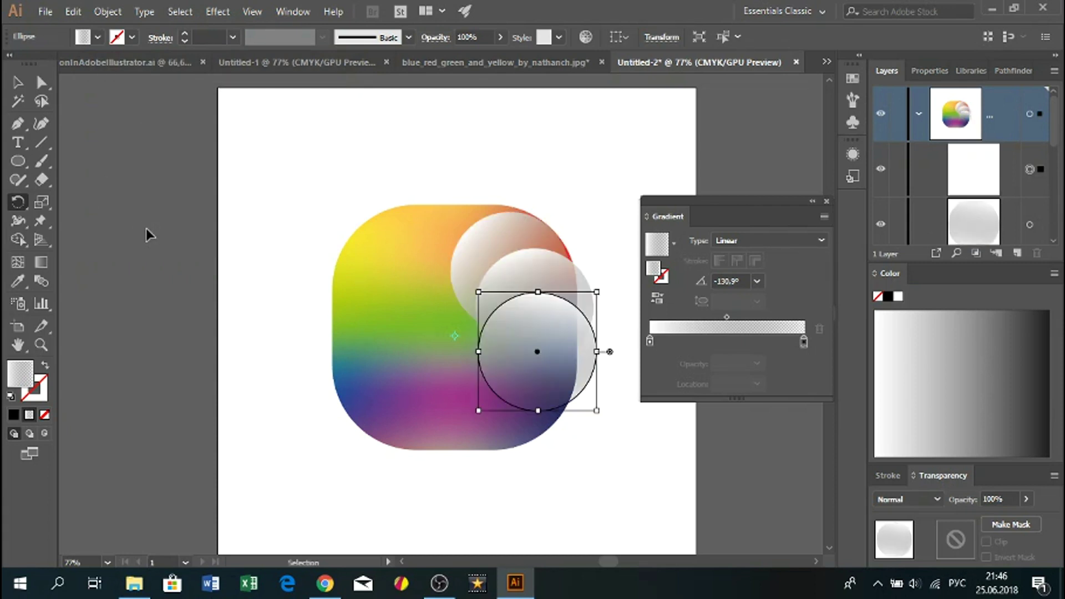
key(ctrl+d)
key(ctrl+d)
key(ctrl+d)
key(ctrl+d)
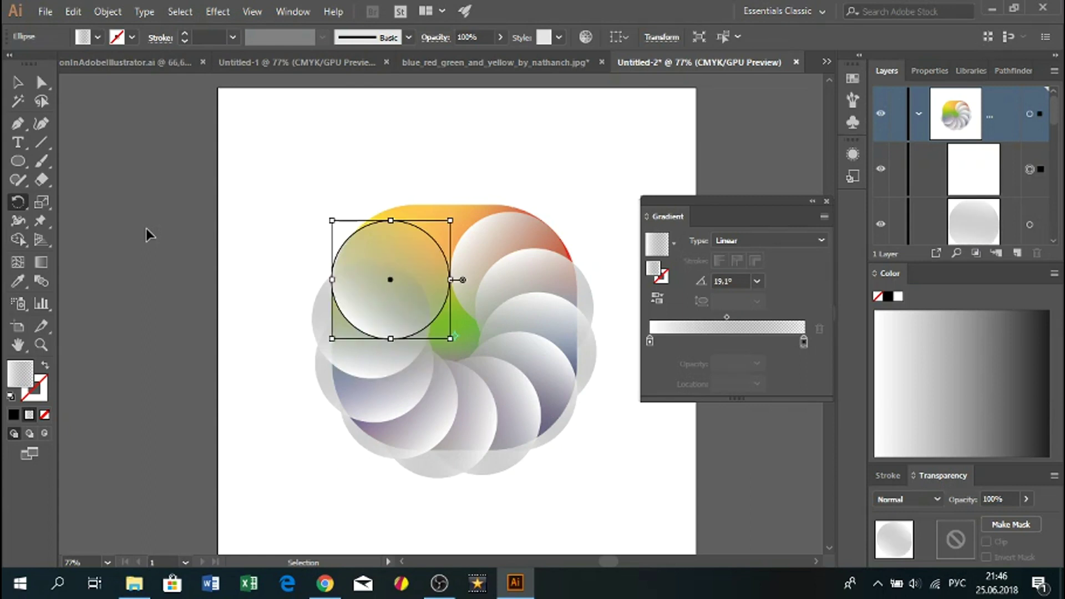
key(r)
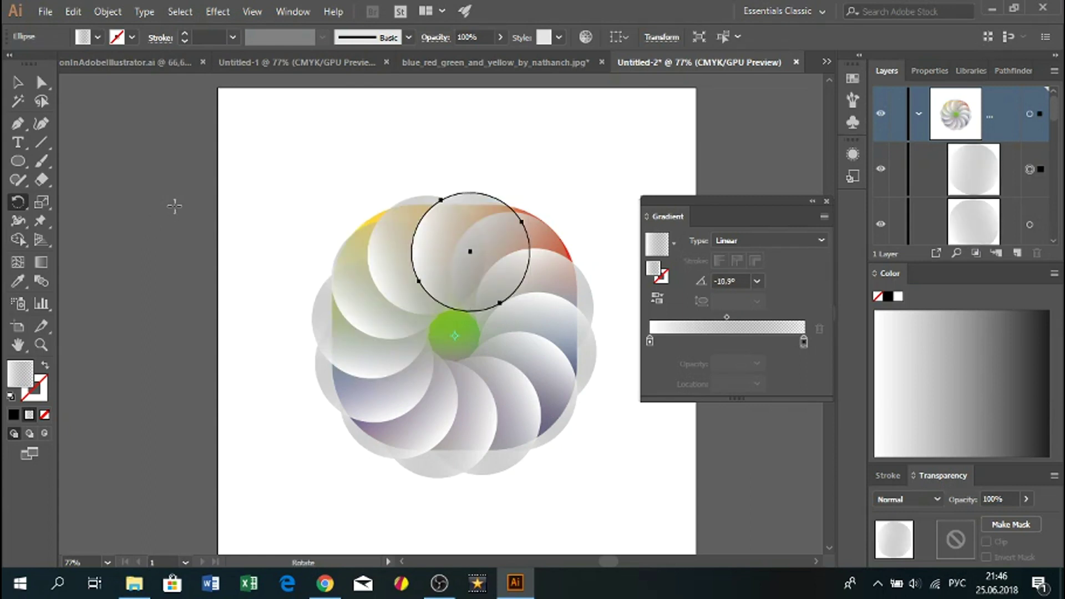
click(21, 83)
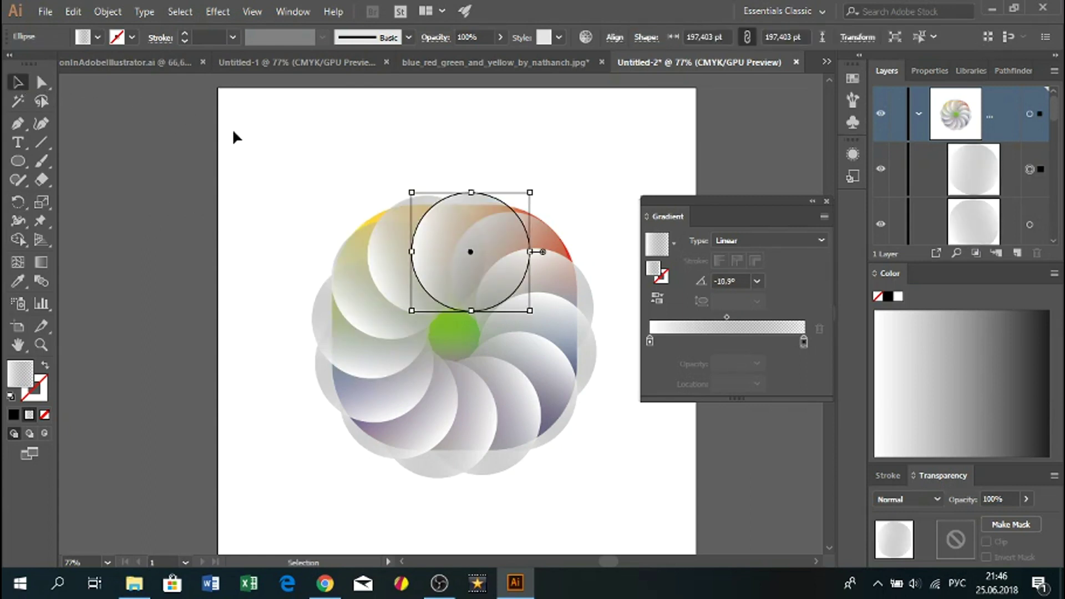
click(451, 125)
Step: Lock the rainbow background group in the Layers panel
click(919, 113)
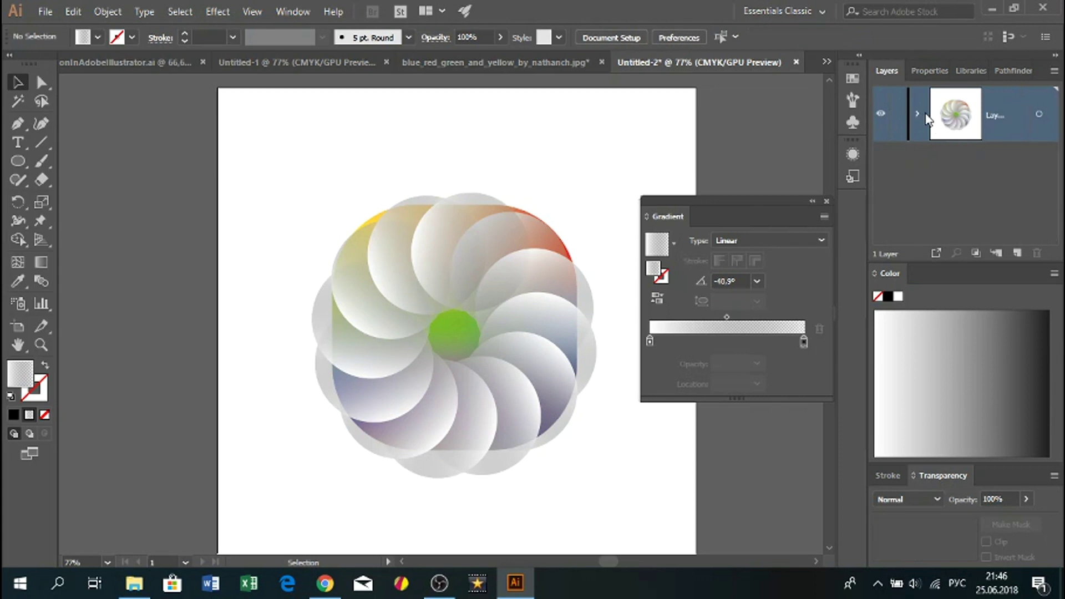
click(919, 118)
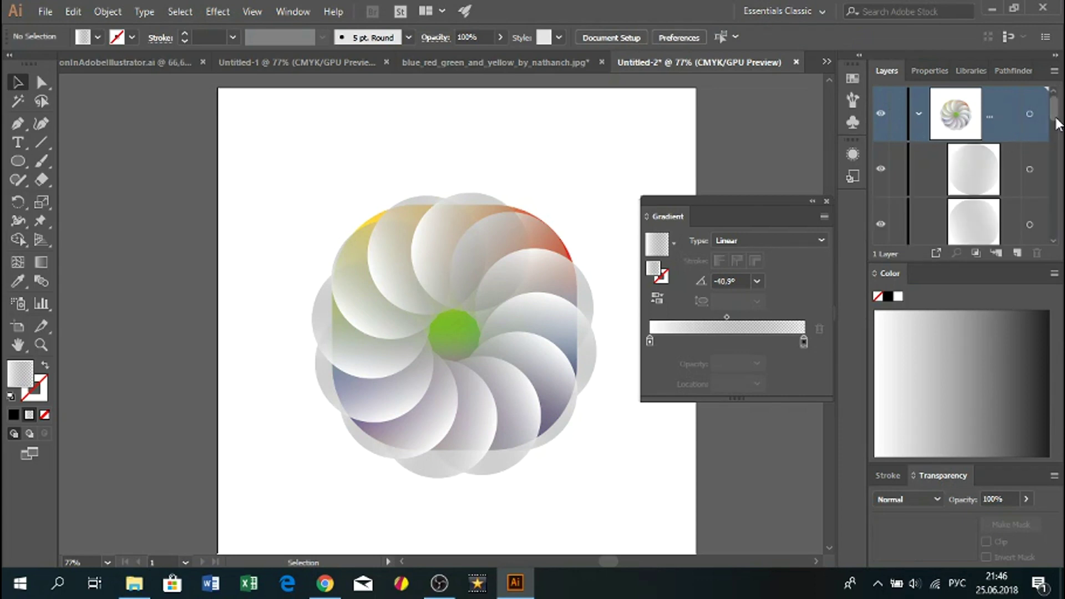
drag(1056, 123, 1055, 244)
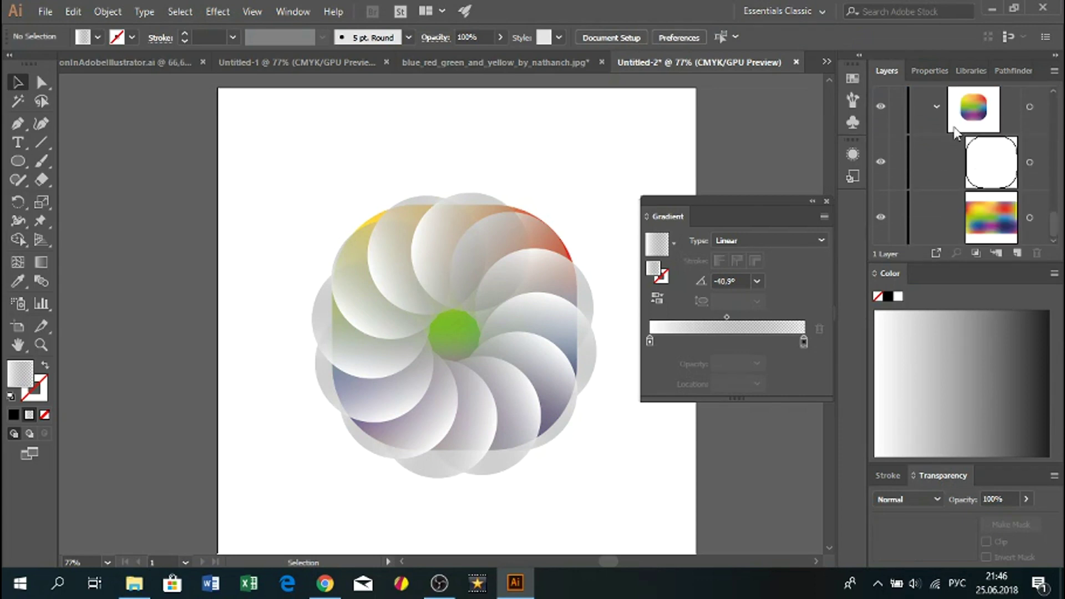
click(937, 105)
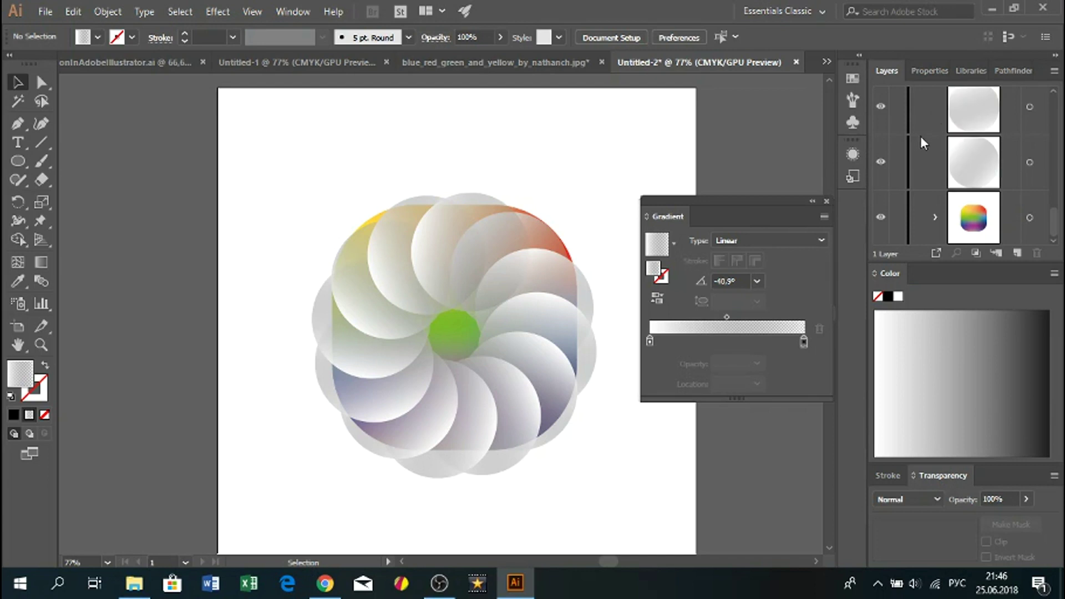
click(897, 222)
Step: Select all twelve gradient circles and group them with Ctrl+G
drag(294, 139, 605, 514)
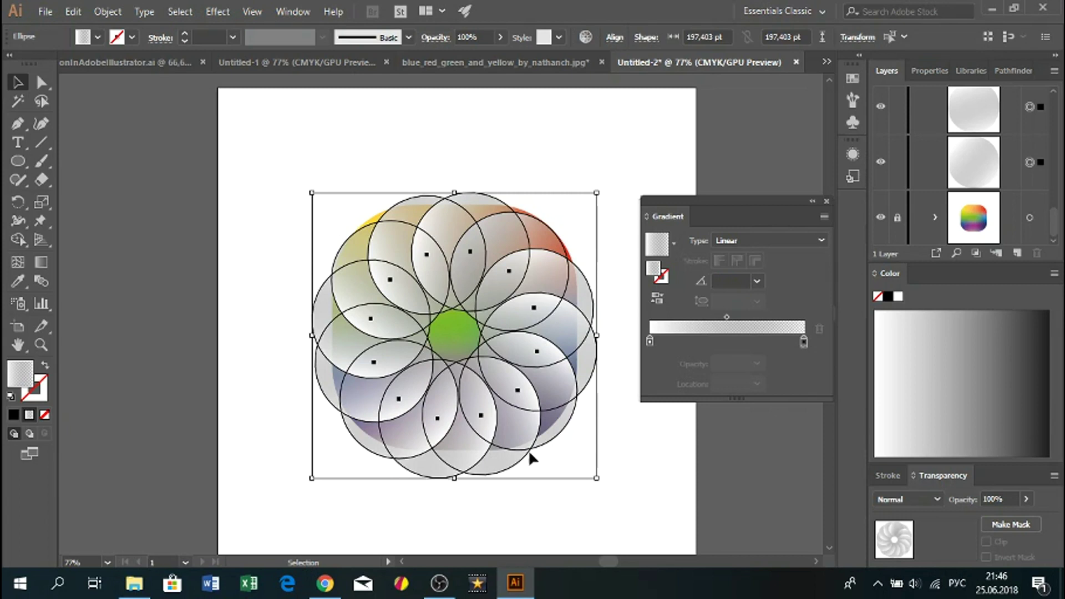
key(a)
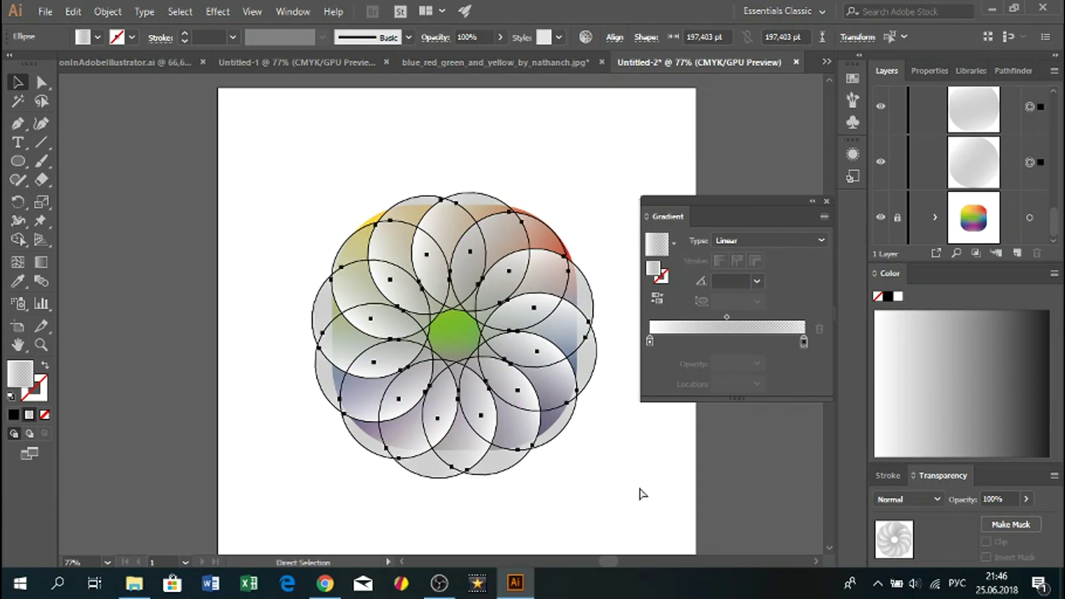
key(v)
key(ctrl+g)
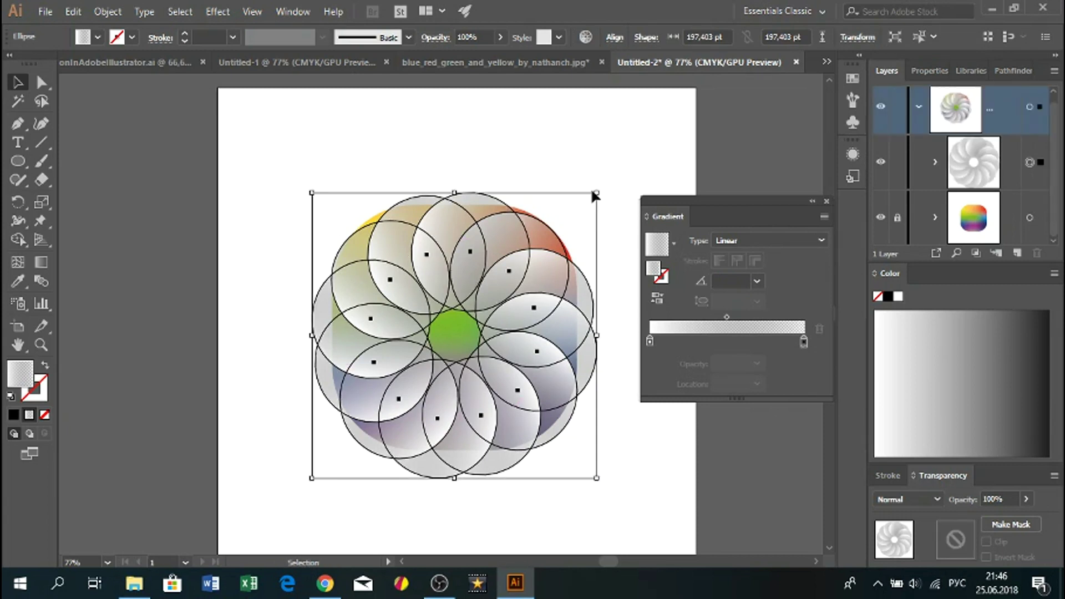
Step: Shrink the flower group and move it up to centre it in the rounded square
drag(596, 192, 593, 194)
drag(557, 222, 554, 220)
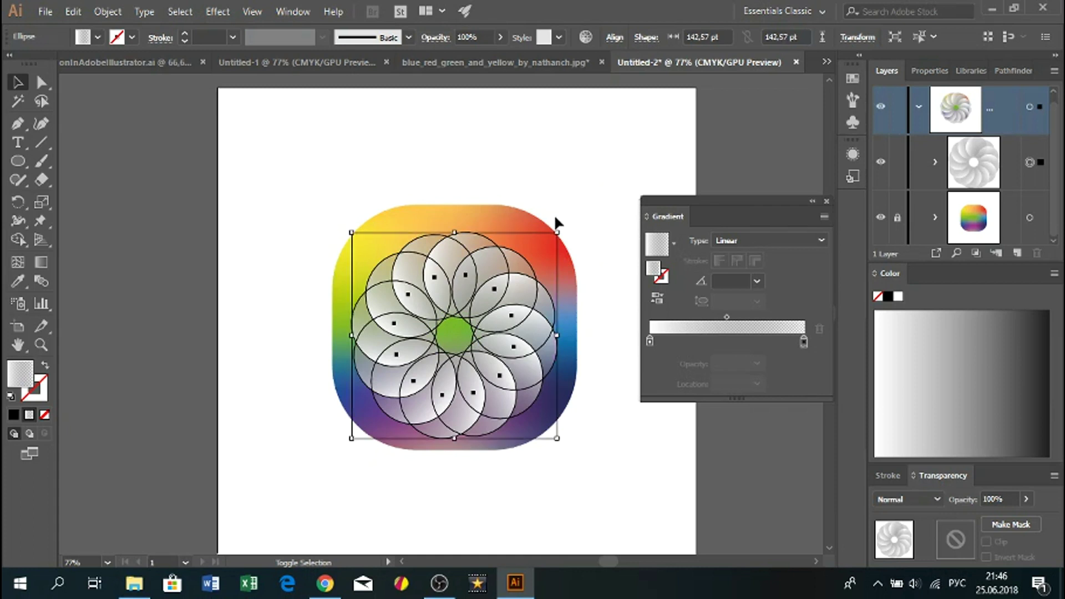
mouse_move(476, 270)
mouse_down()
mouse_move(481, 259)
mouse_move(483, 268)
mouse_up()
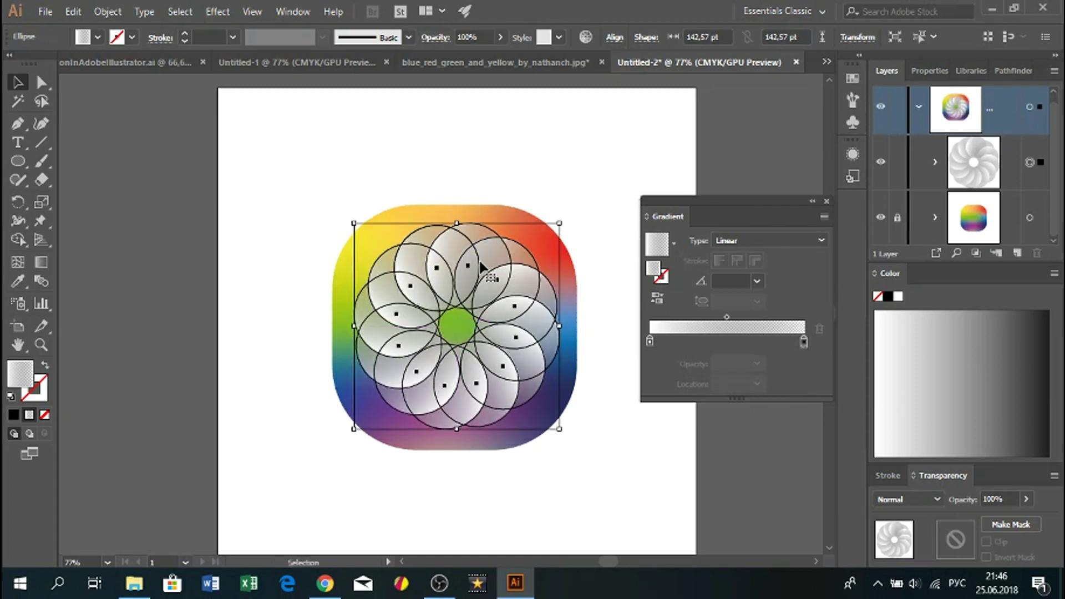
click(474, 154)
click(472, 238)
key(a)
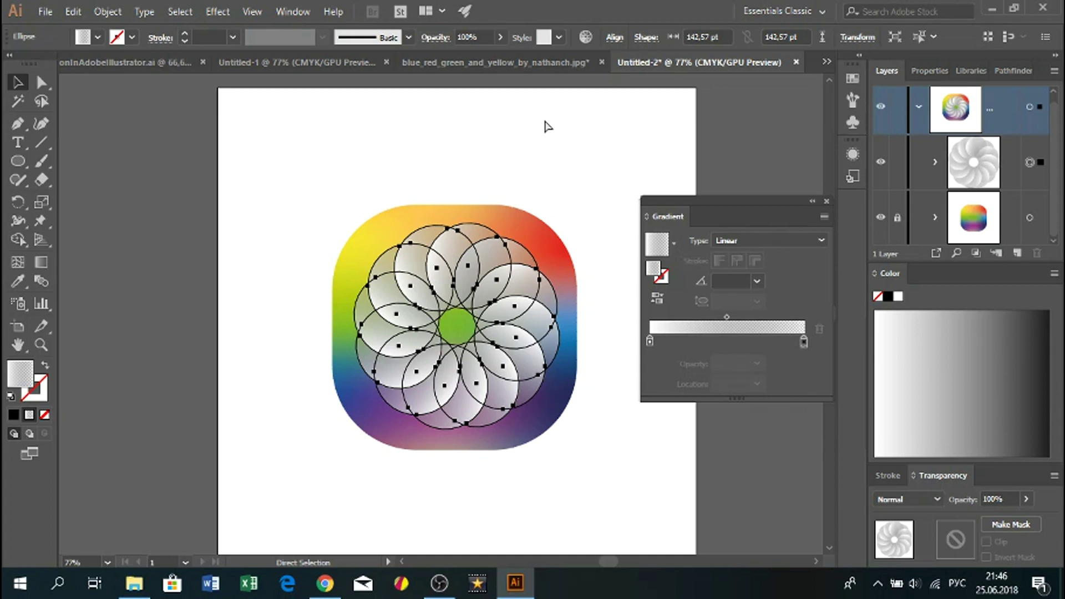
Step: Lock and hide the second flower copy in the Layers panel
key(v)
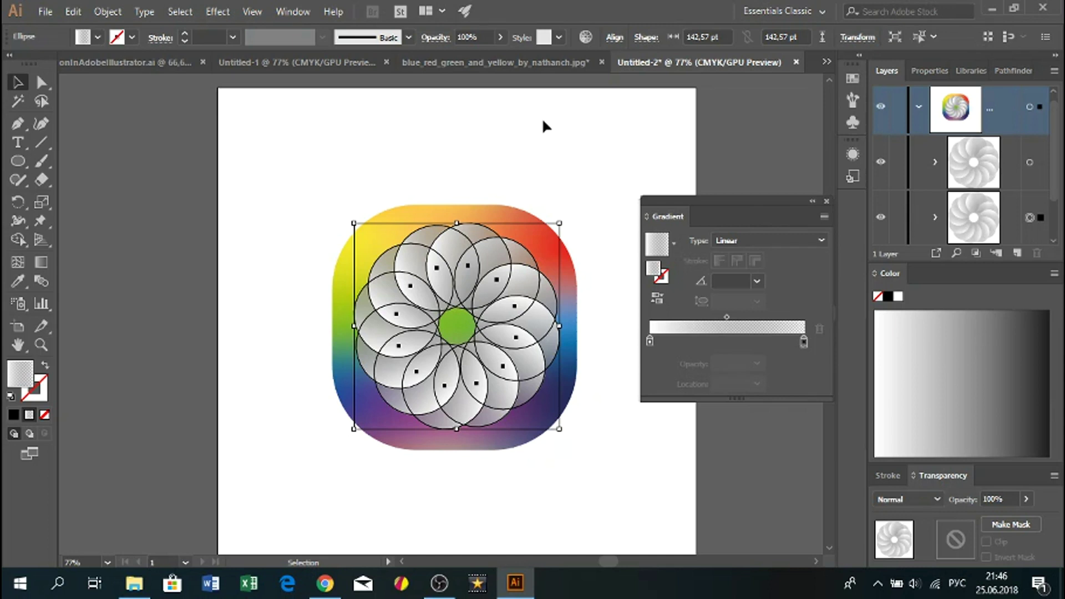
click(1005, 70)
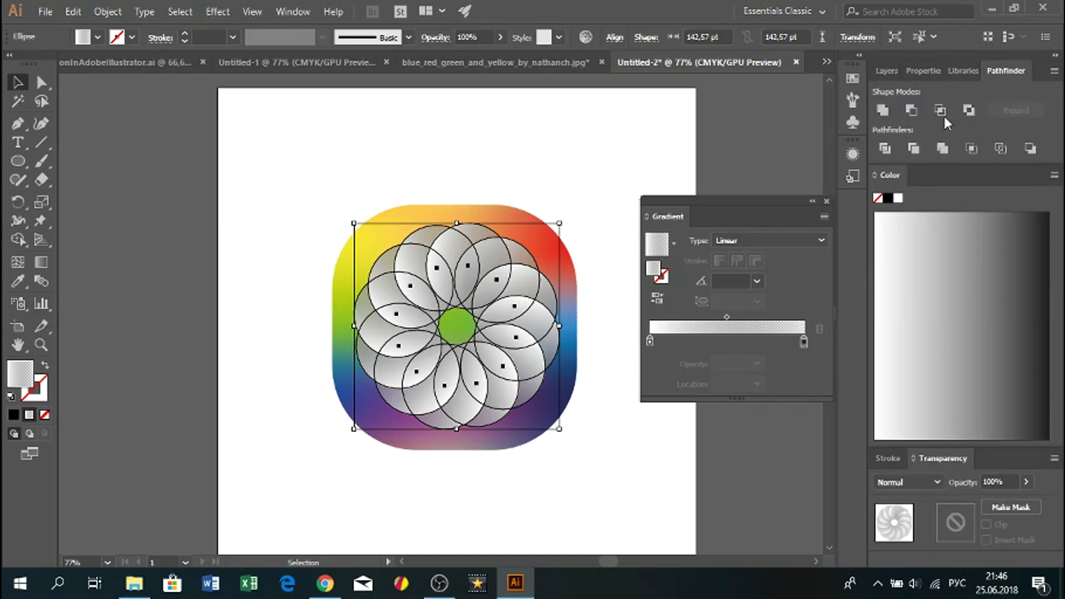
click(885, 71)
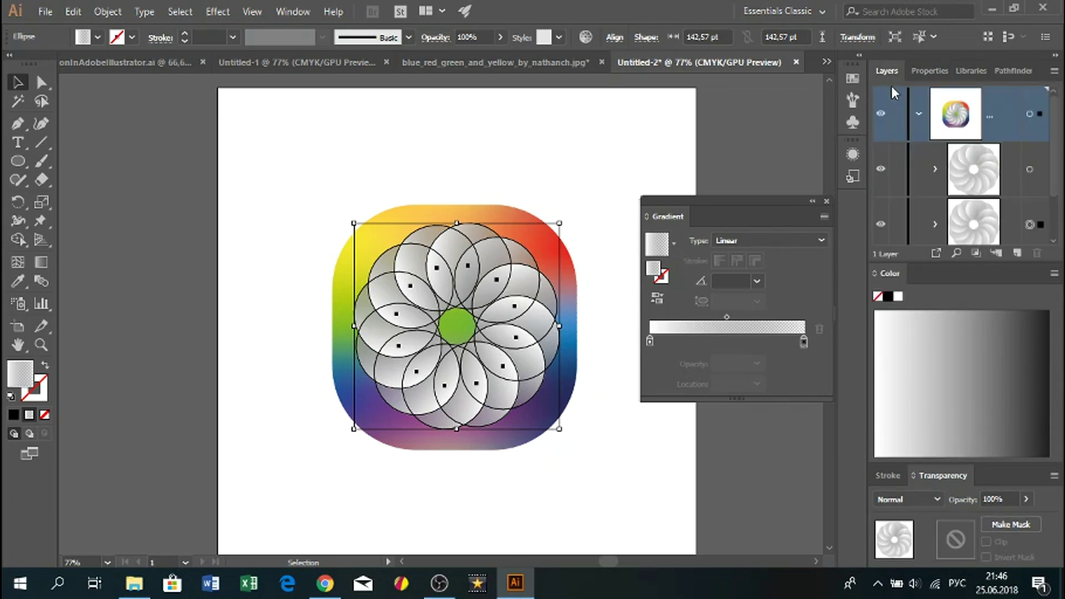
click(896, 172)
click(881, 170)
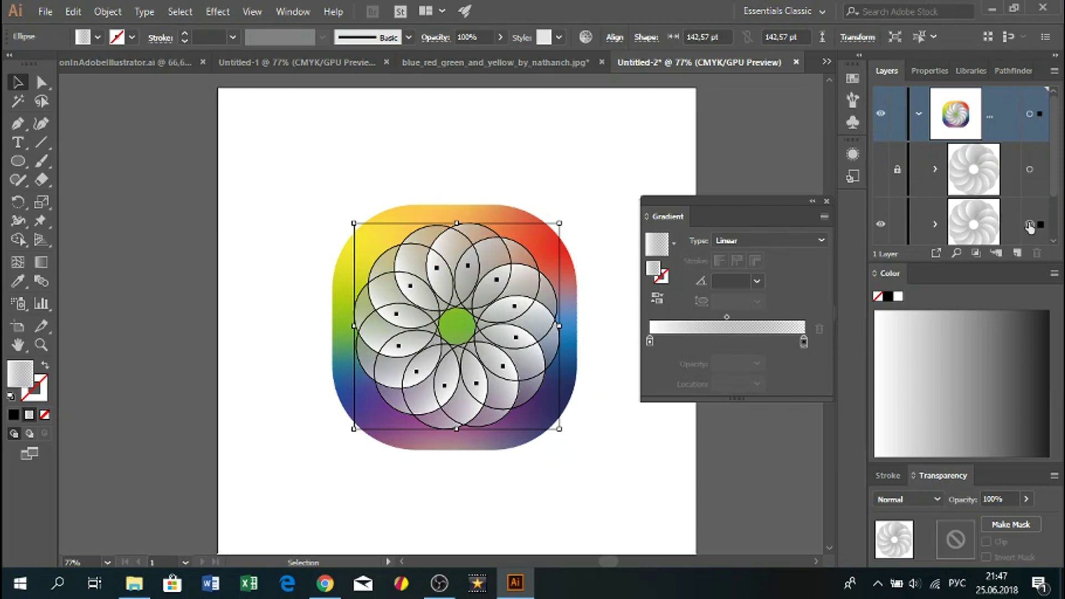
Step: Unite the twelve petal circles into one shape using Pathfinder
click(1007, 74)
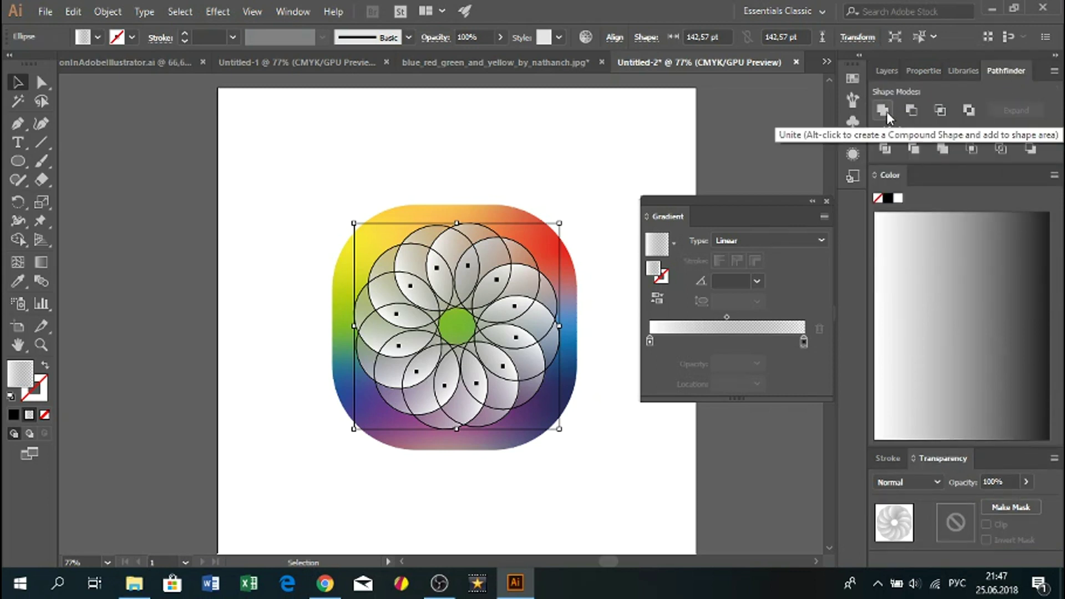
click(274, 11)
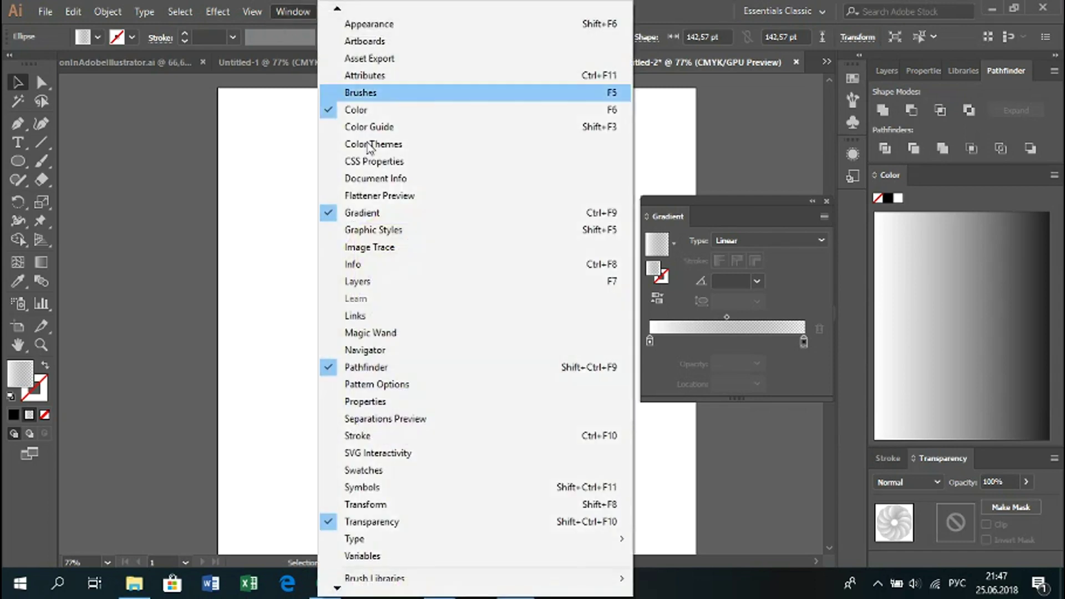
scroll(388, 555, down, 3)
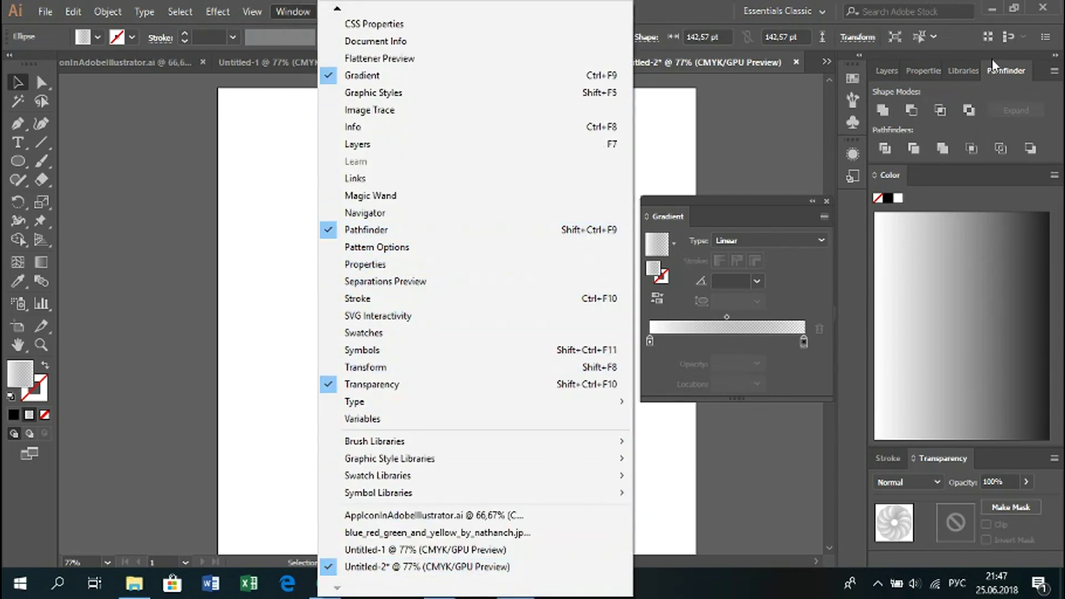
click(886, 112)
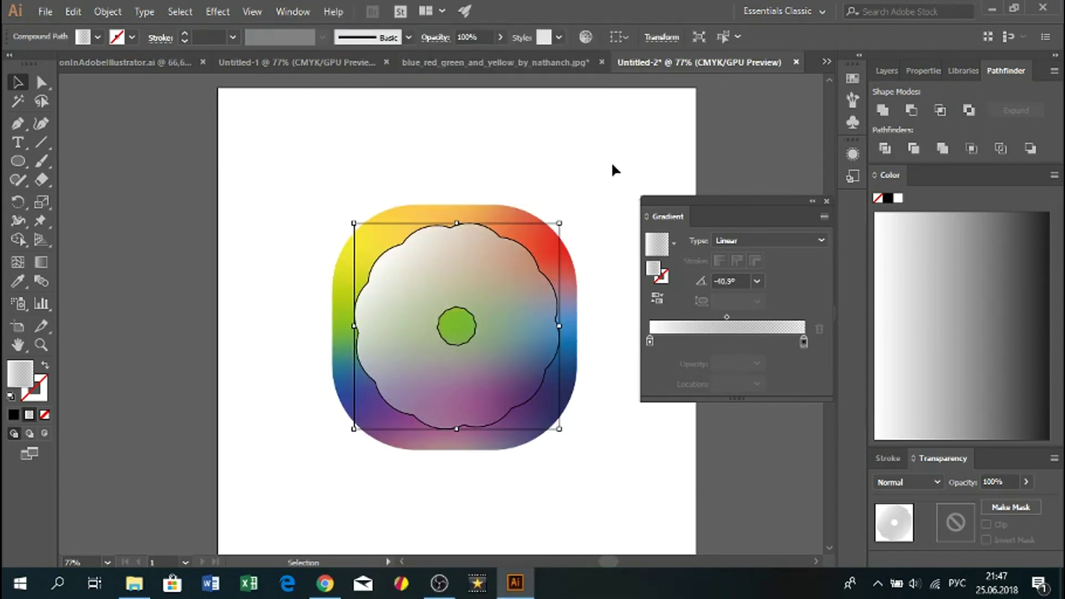
Step: Use the Shape Builder to merge the green centre circle into the flower, filling its hole
key(a)
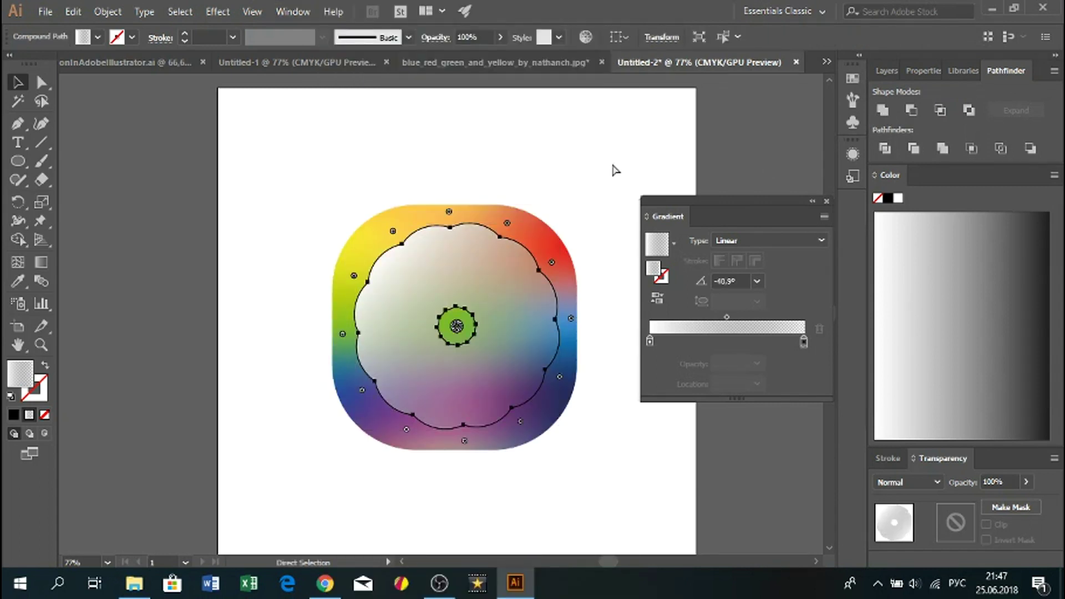
key(v)
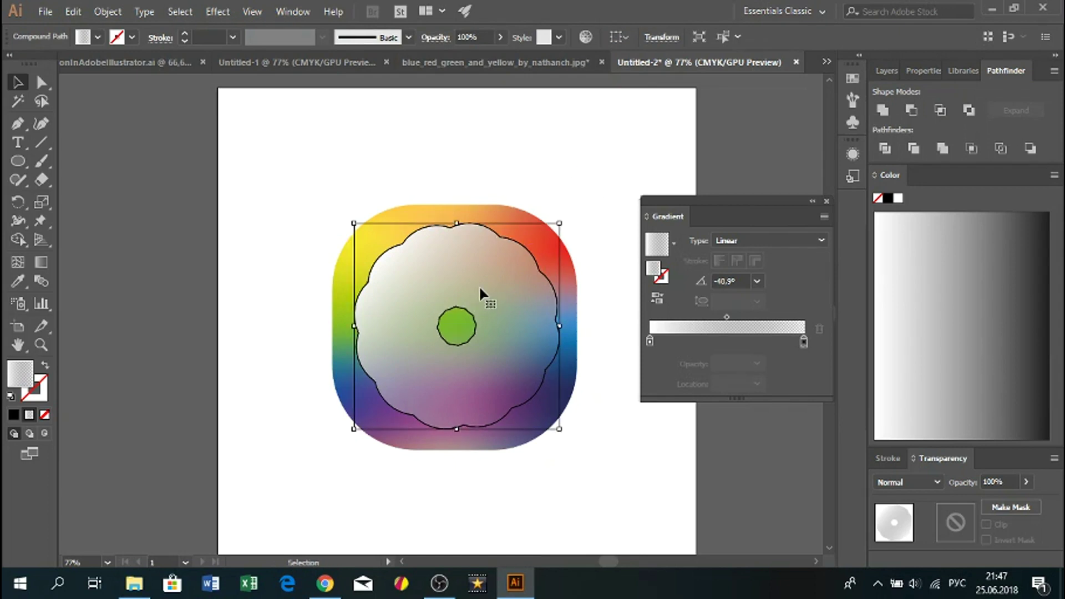
mouse_move(411, 356)
mouse_down()
mouse_move(437, 333)
mouse_move(405, 350)
mouse_move(412, 356)
mouse_up()
key(a)
double_click(19, 240)
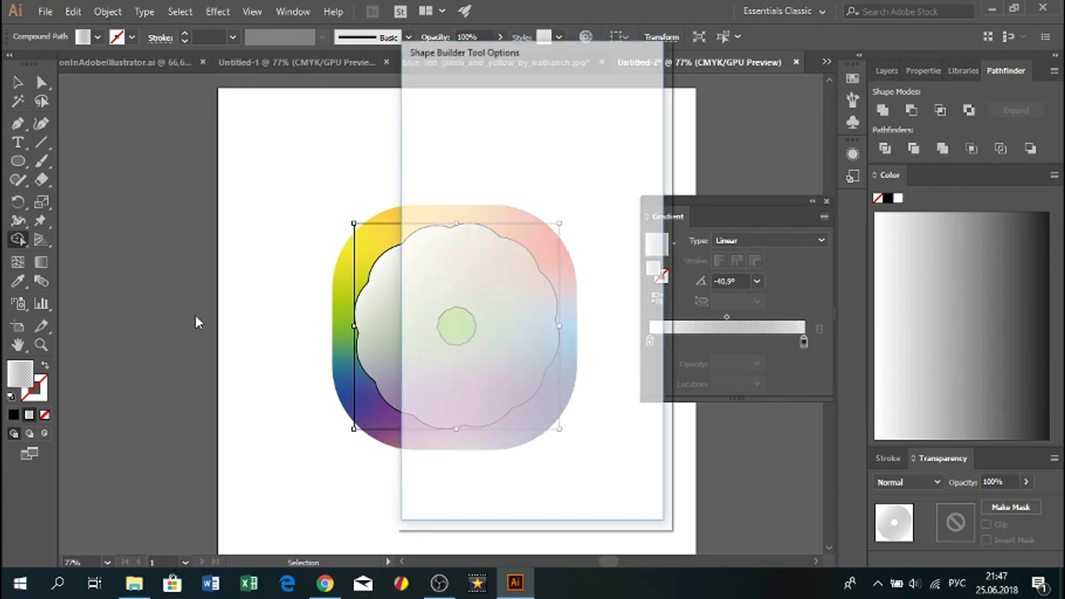
click(615, 491)
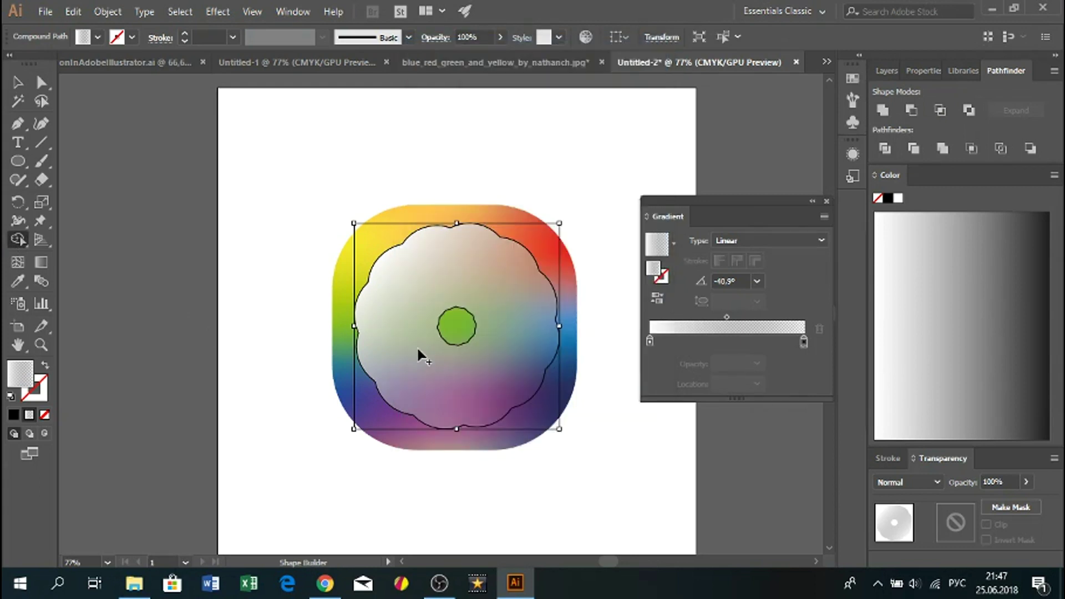
drag(415, 355, 462, 323)
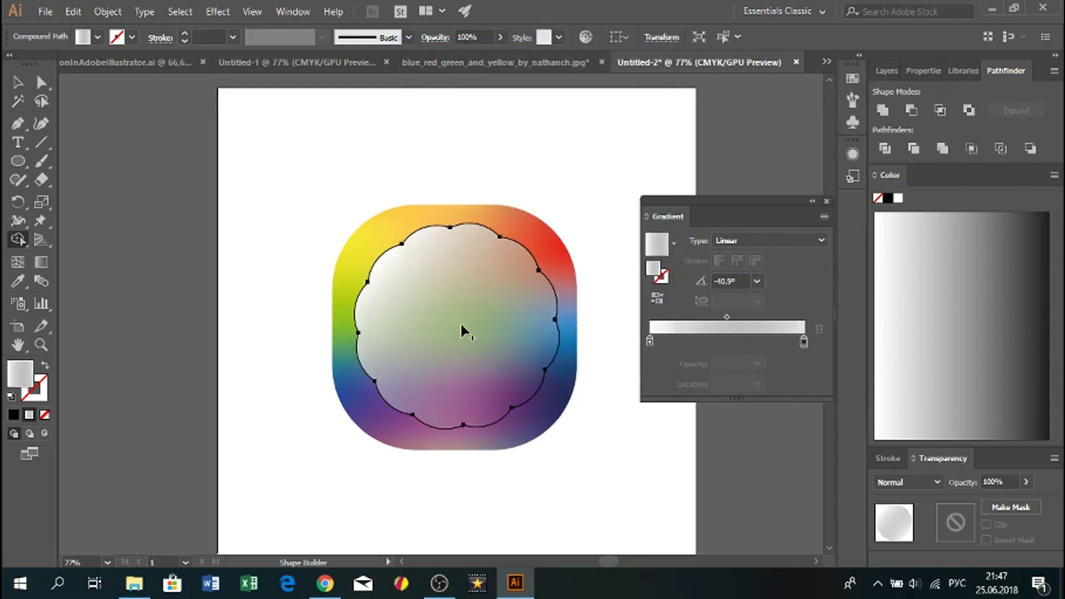
click(18, 83)
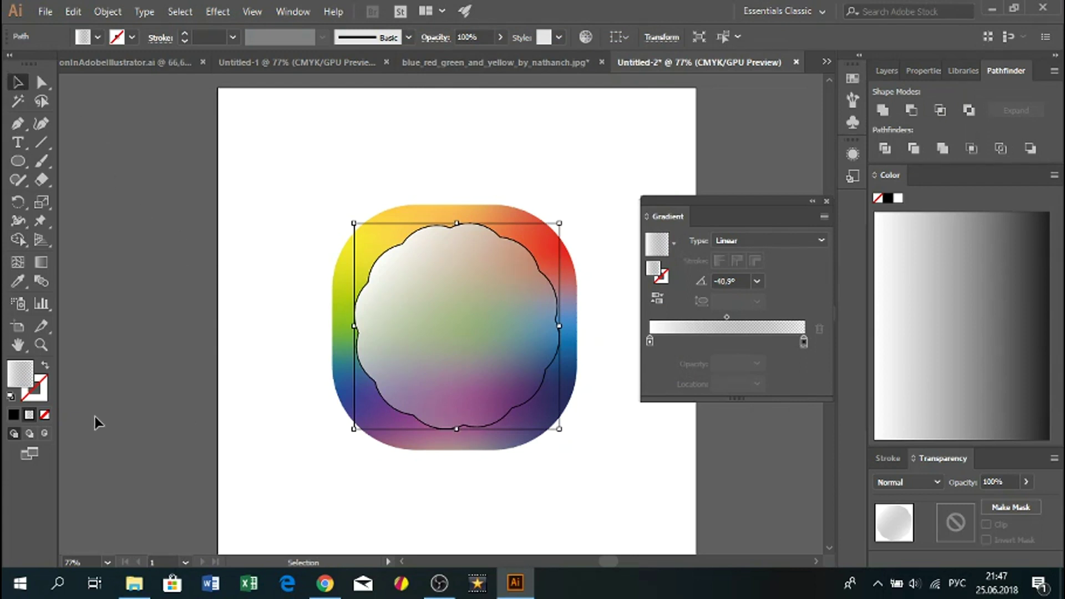
Step: Reset the flower's colours and fill it with pure white #FFFFFF
click(14, 415)
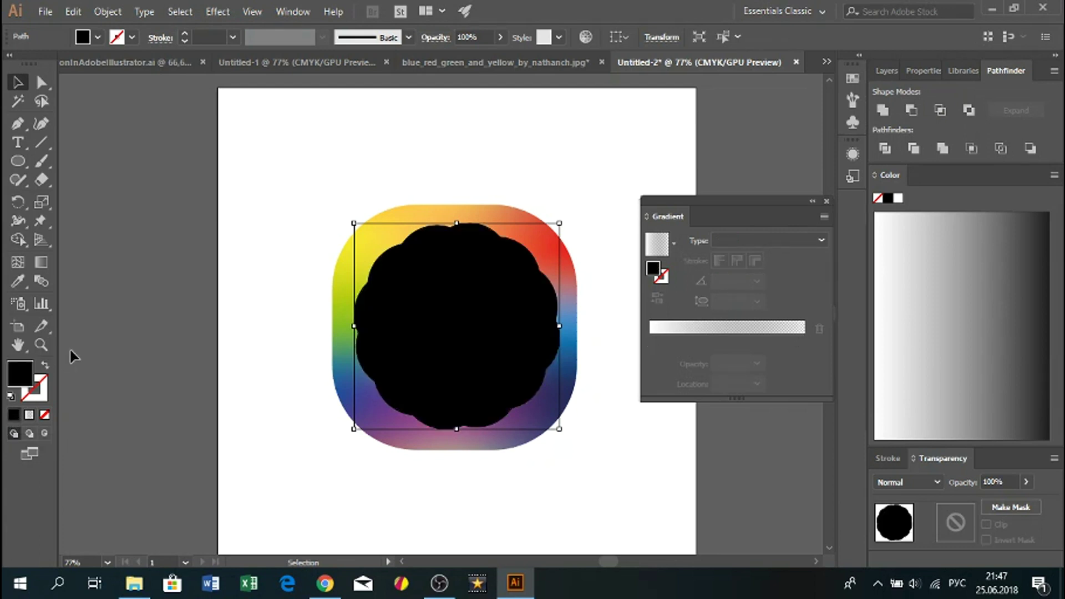
double_click(28, 369)
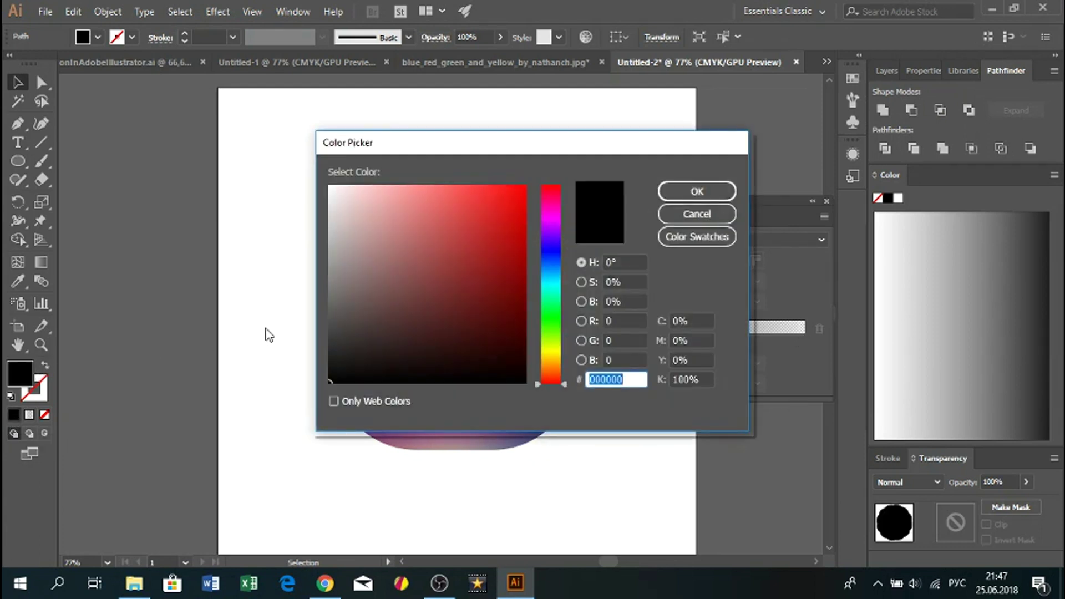
drag(394, 228, 324, 177)
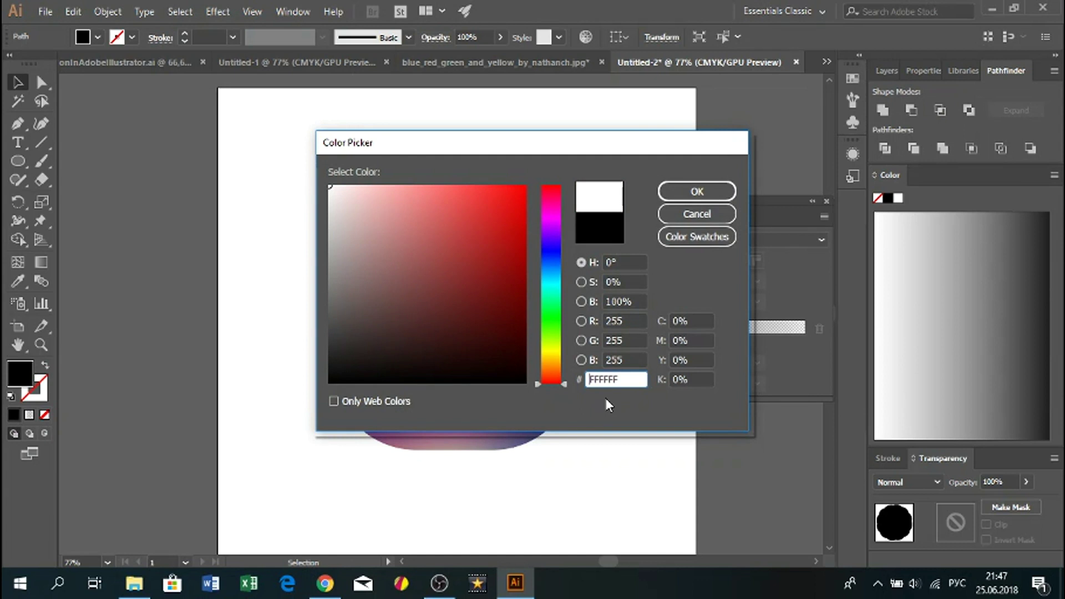
click(696, 193)
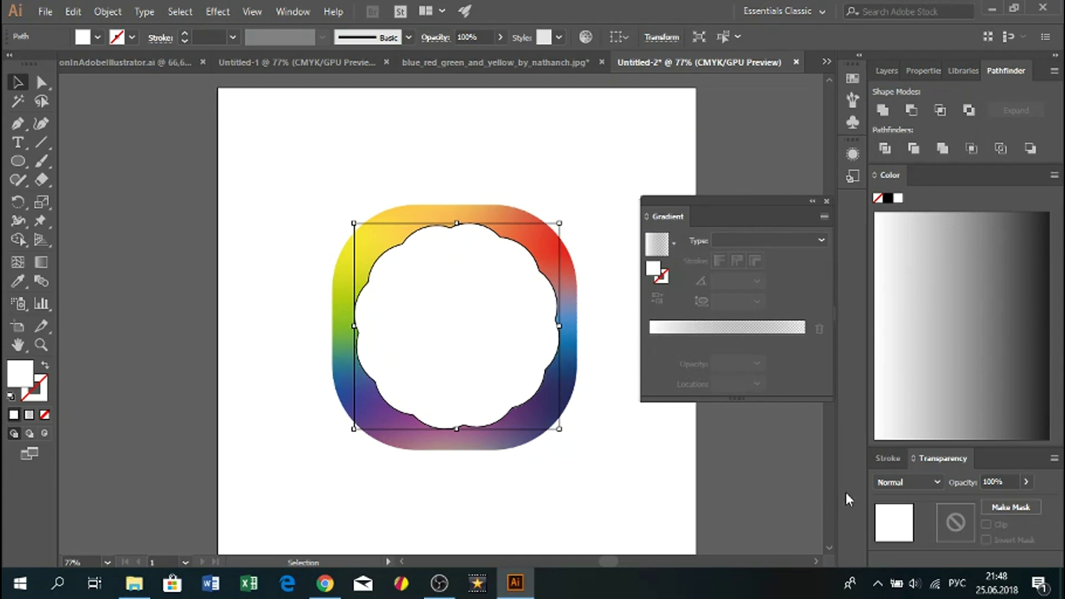
Step: Set the white flower's transparency blend mode to Multiply
click(913, 484)
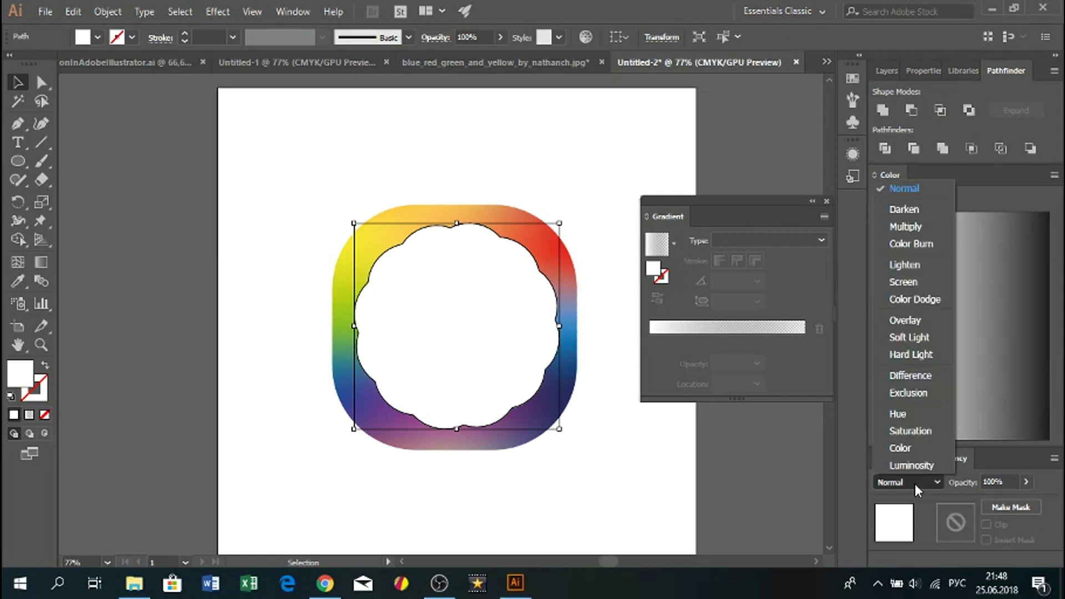
click(903, 226)
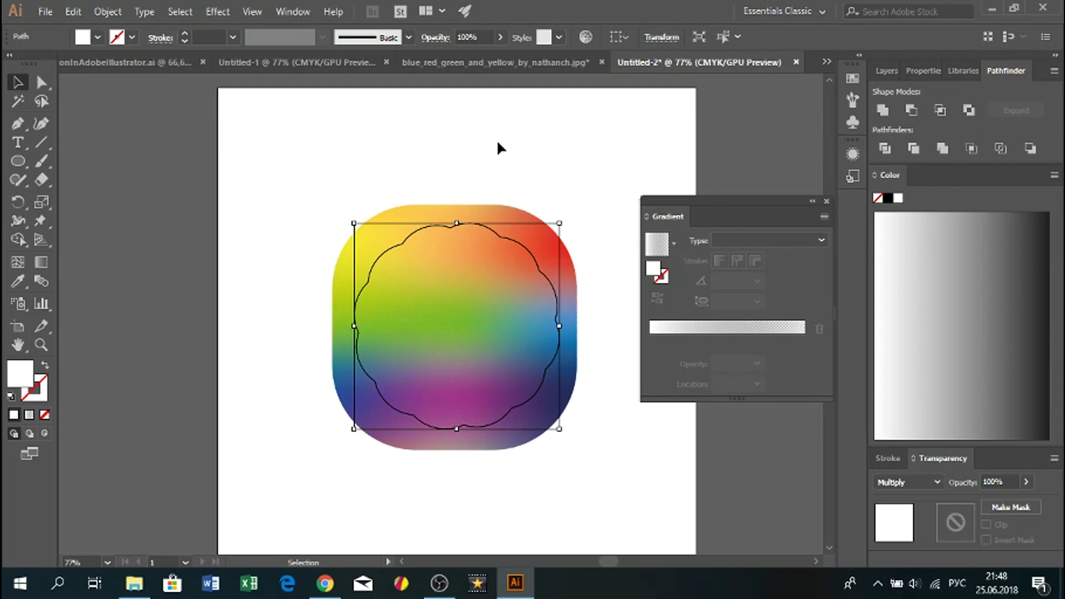
click(217, 12)
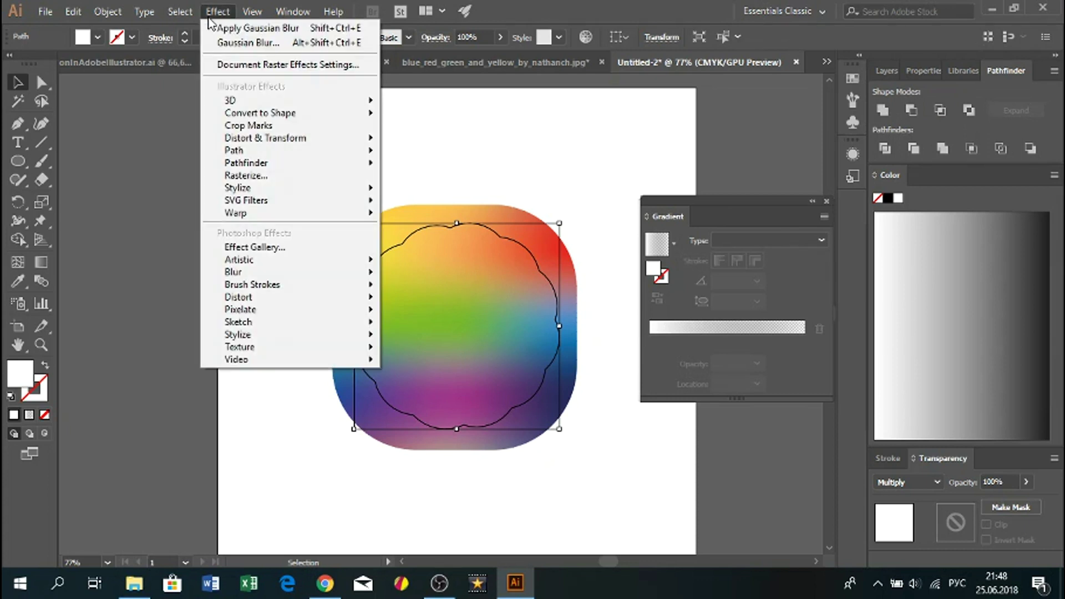
Step: Apply a Drop Shadow to the flower: Multiply 80%, X 0 pt, Y 15 pt, blur 11 pt
mouse_move(241, 188)
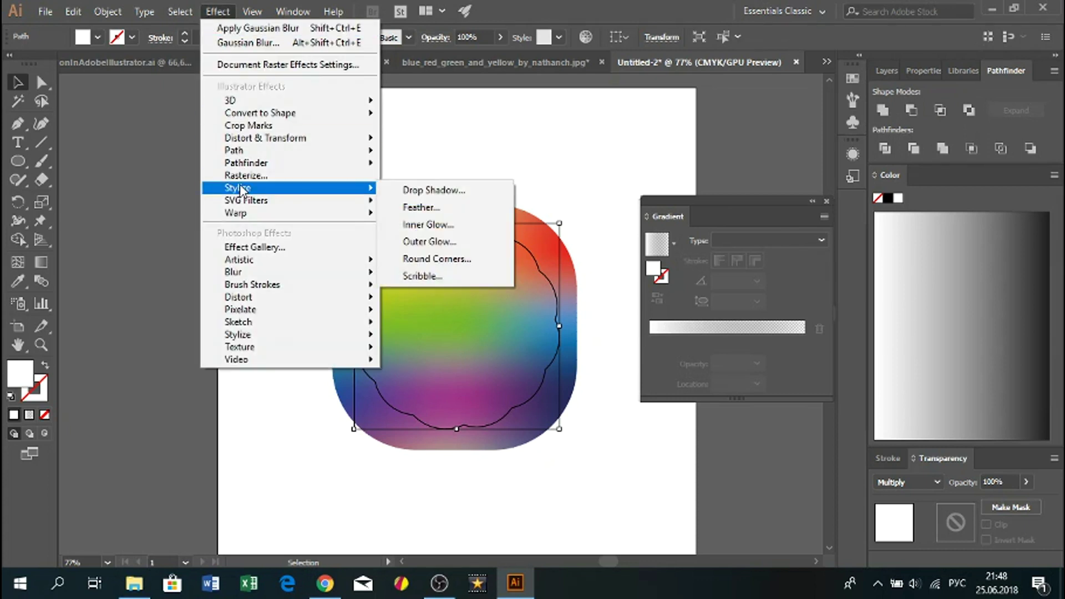
click(456, 190)
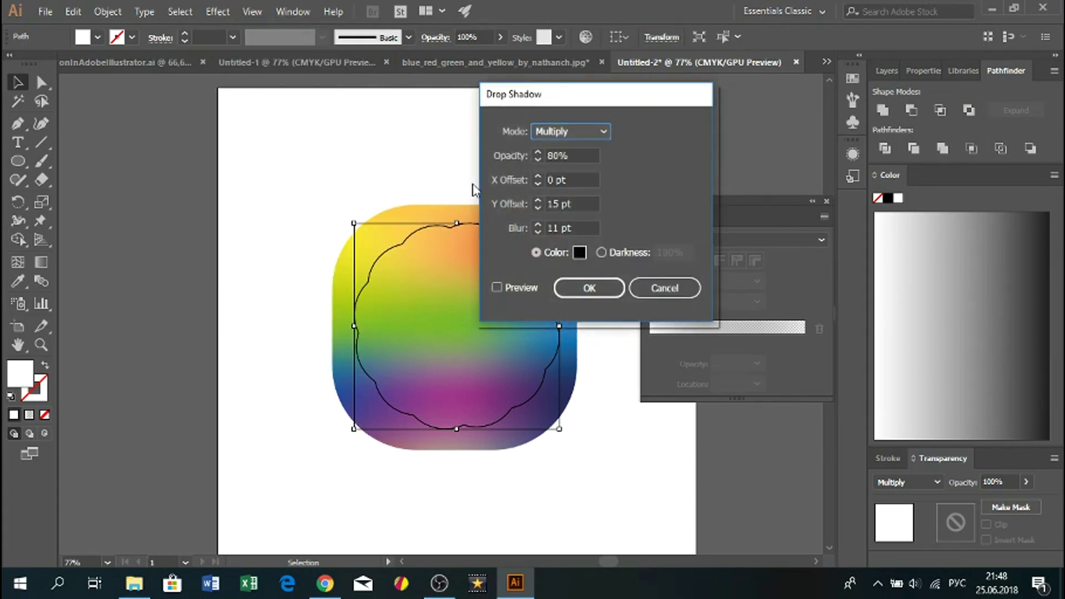
drag(547, 94, 452, 119)
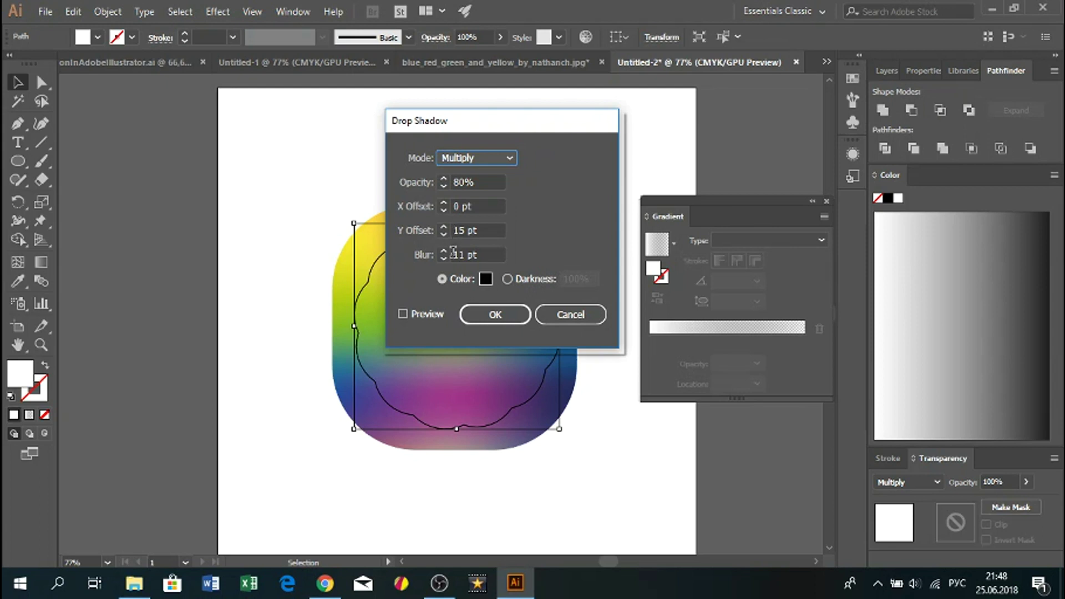
click(404, 314)
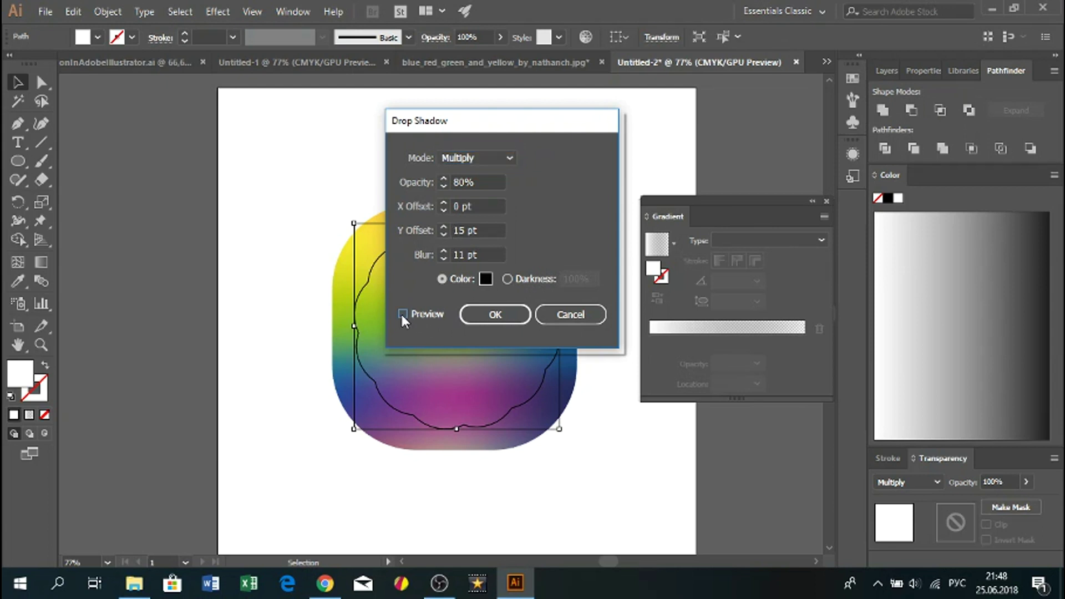
click(402, 314)
drag(471, 124, 728, 90)
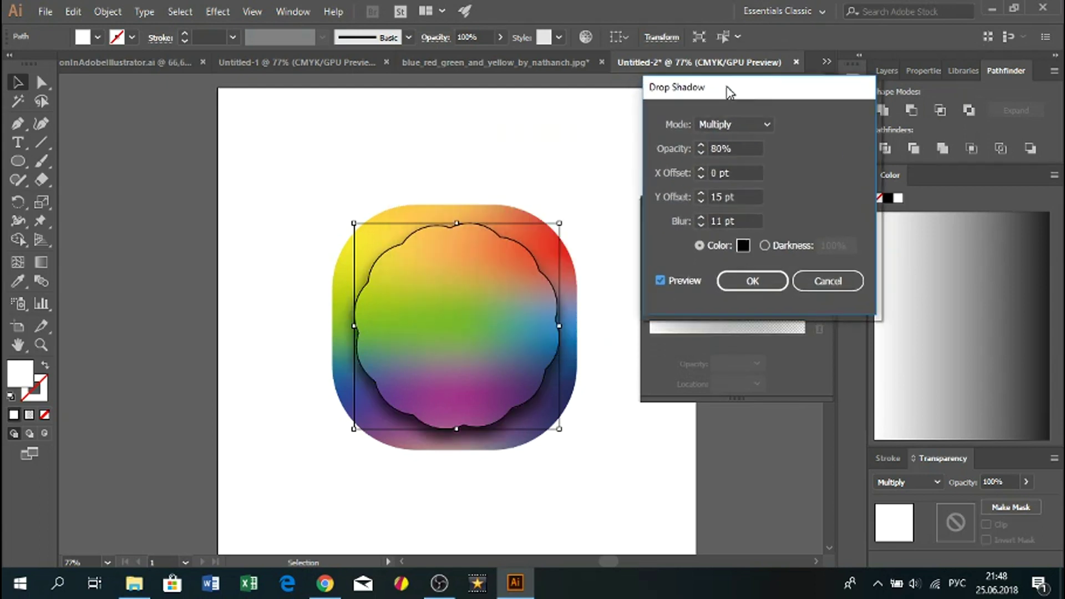
click(732, 285)
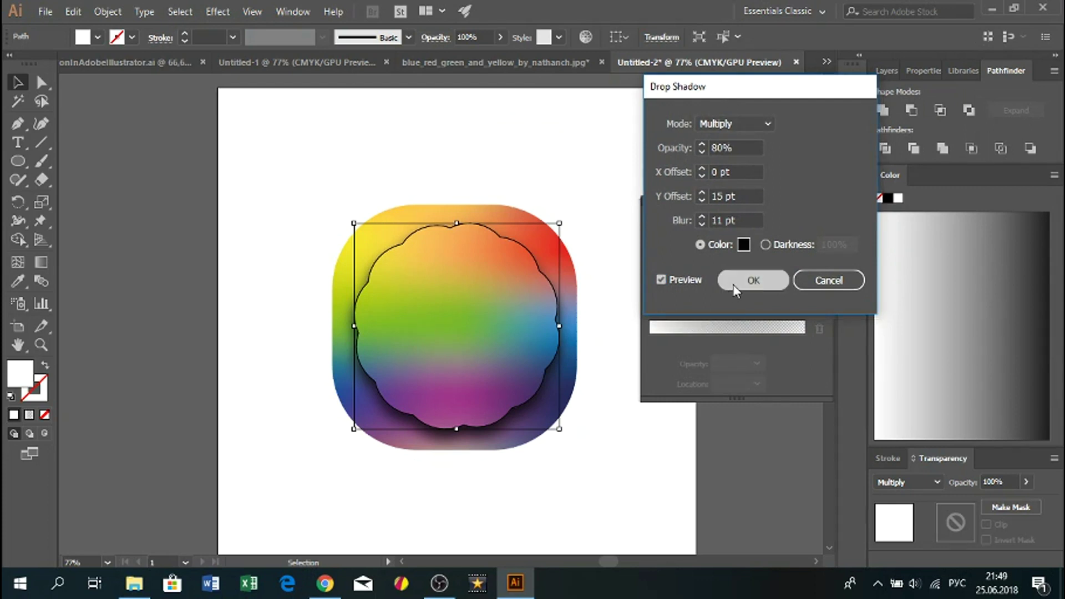
Step: Make the white swirl-petal flower visible in the Layers panel, then deselect everything
click(887, 74)
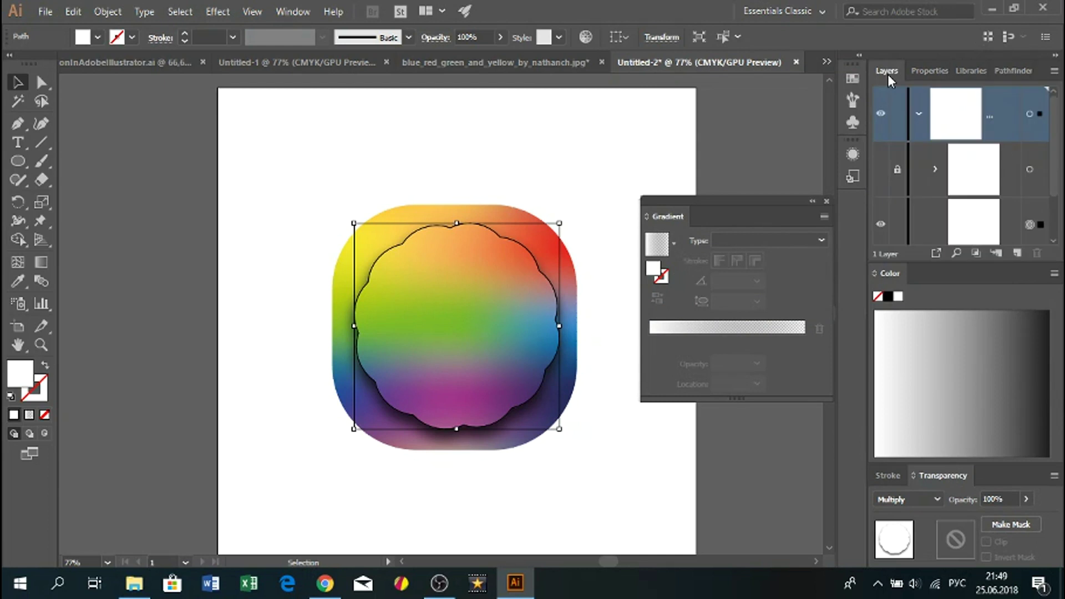
click(883, 177)
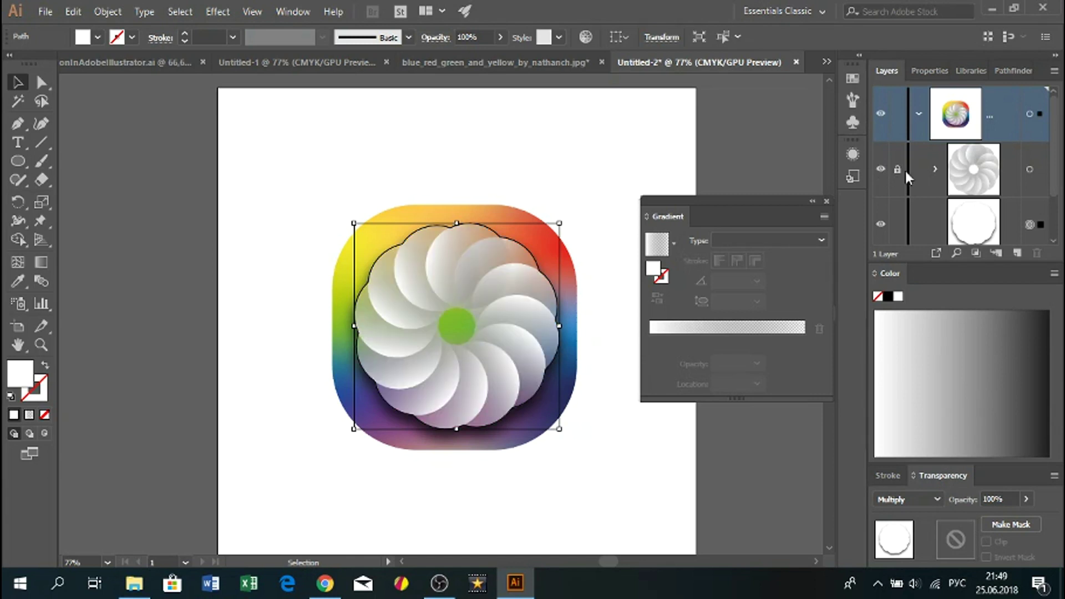
click(514, 159)
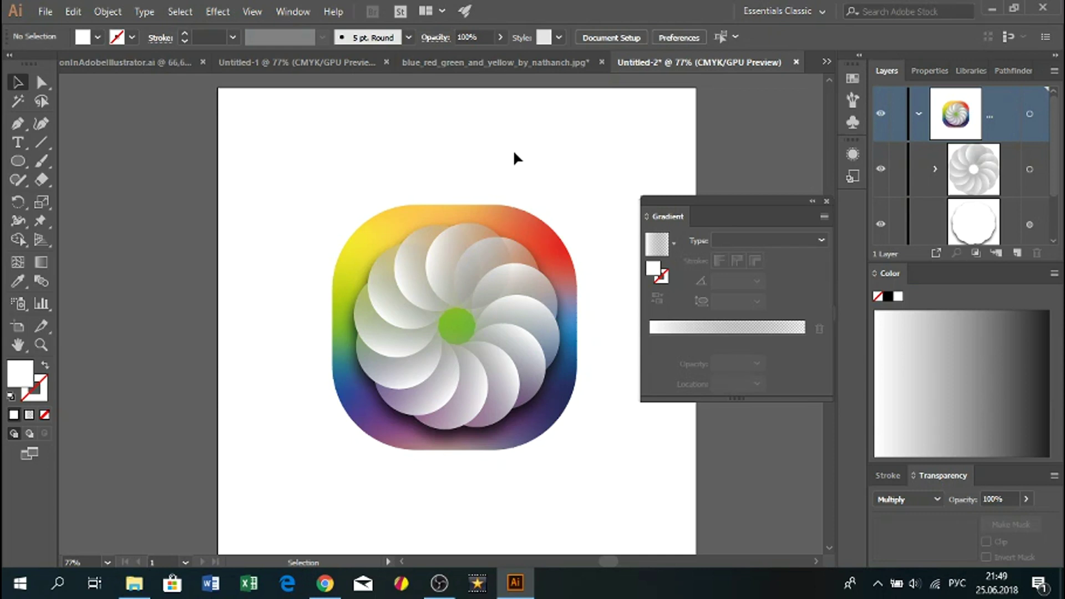